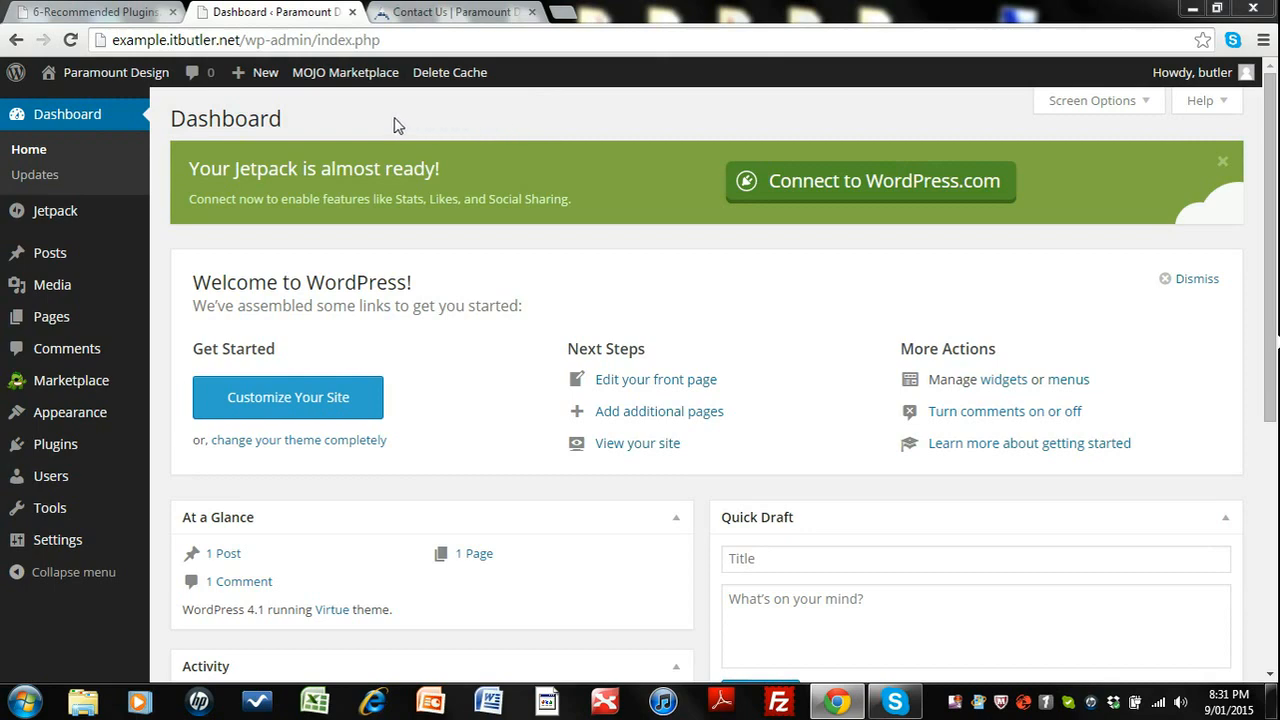
Review the recommended plugins list, then browse the site's installed plugins and Add Plugins pages.
left_click(127, 14)
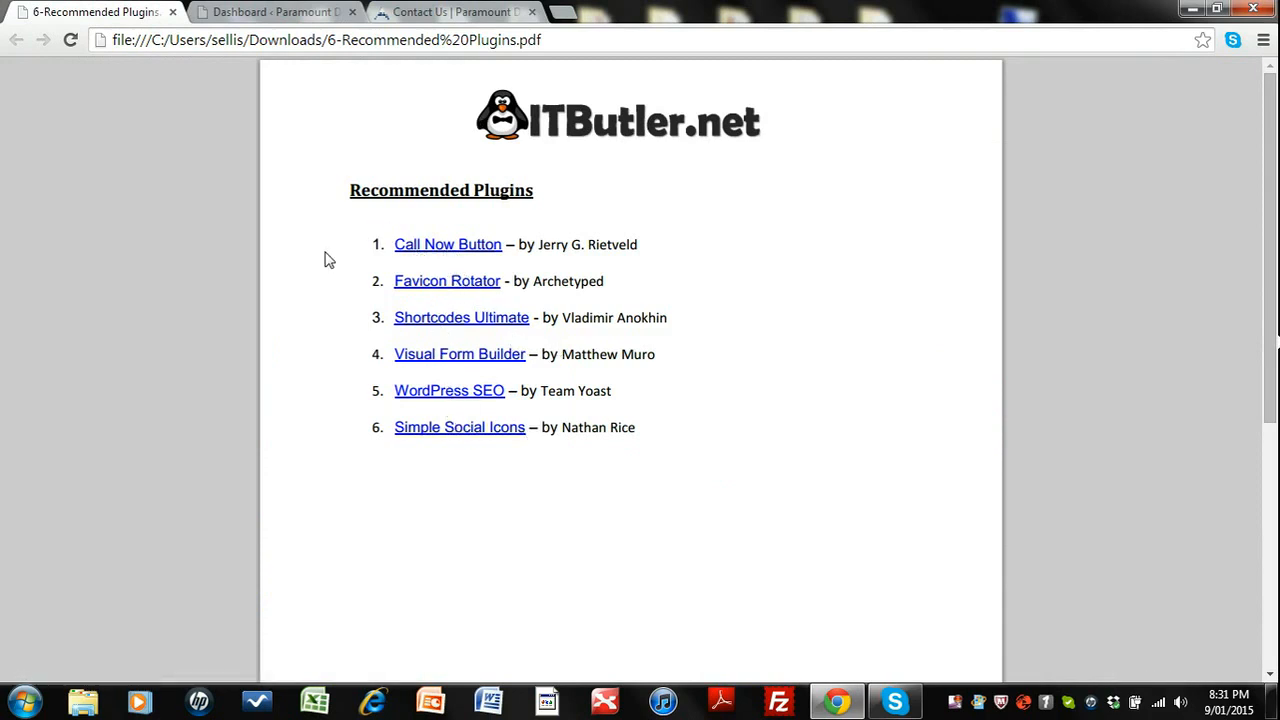
left_click(252, 12)
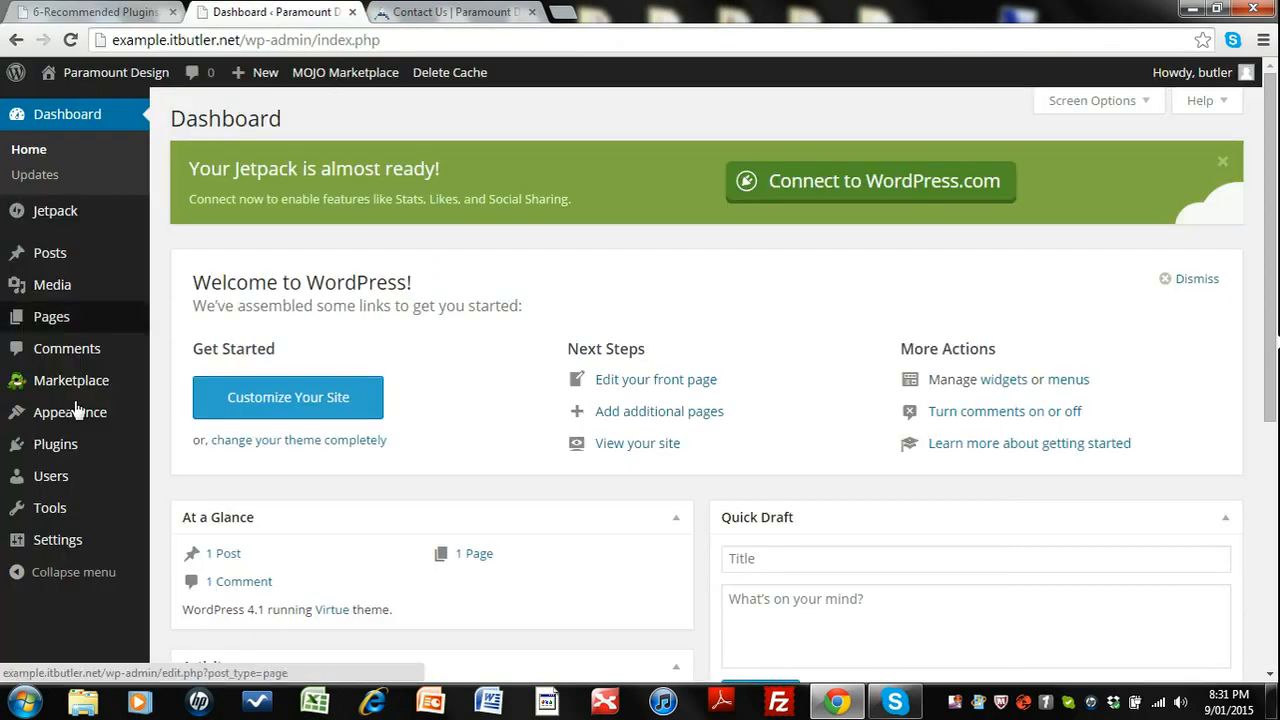
left_click(54, 443)
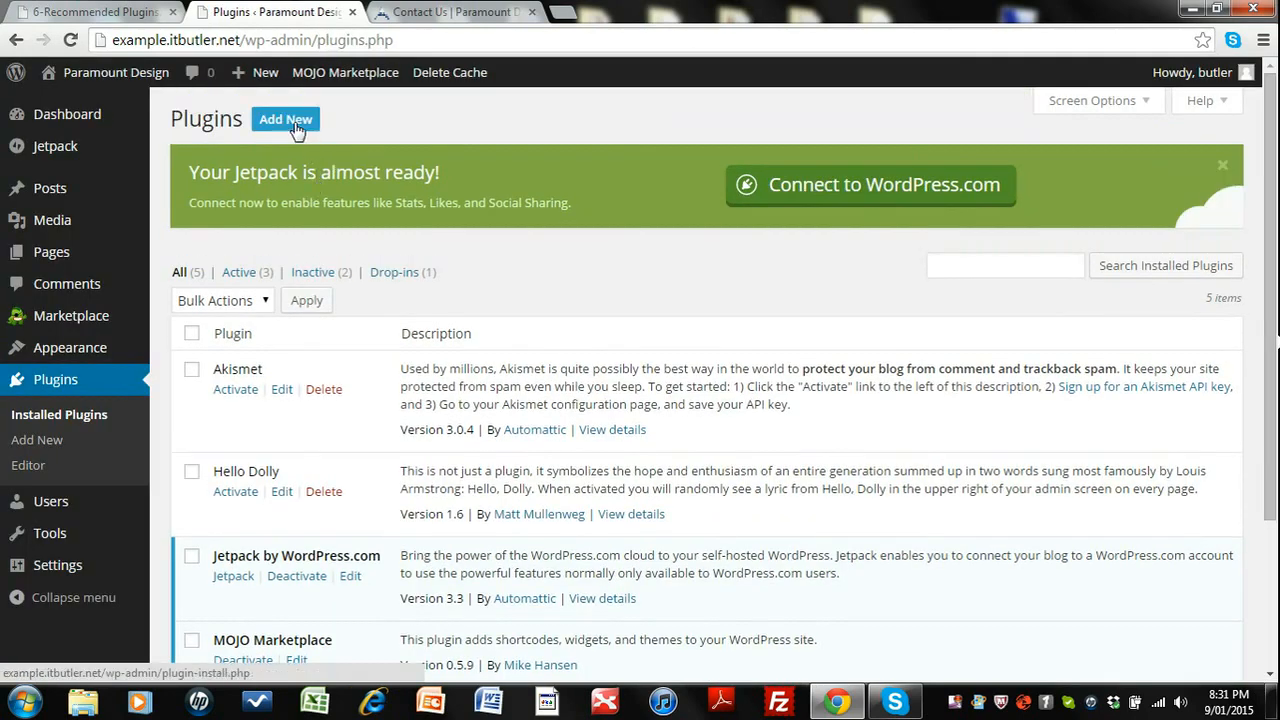
left_click(295, 126)
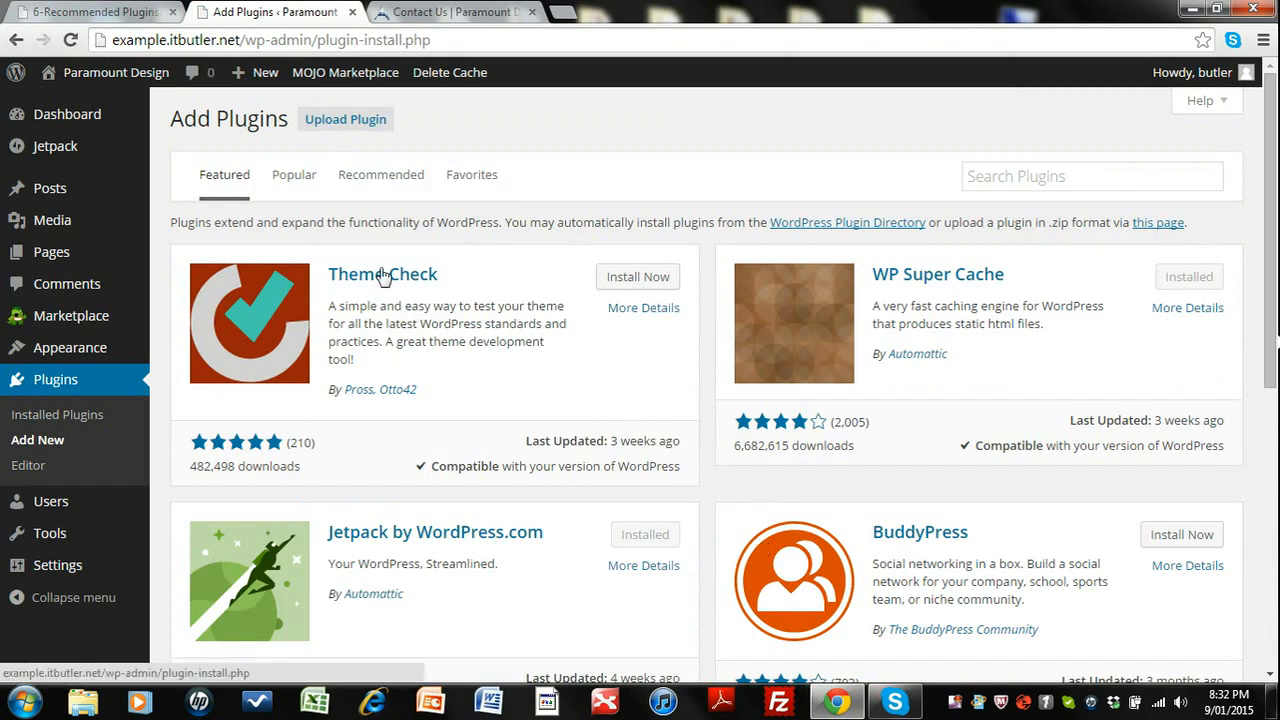
left_click(33, 420)
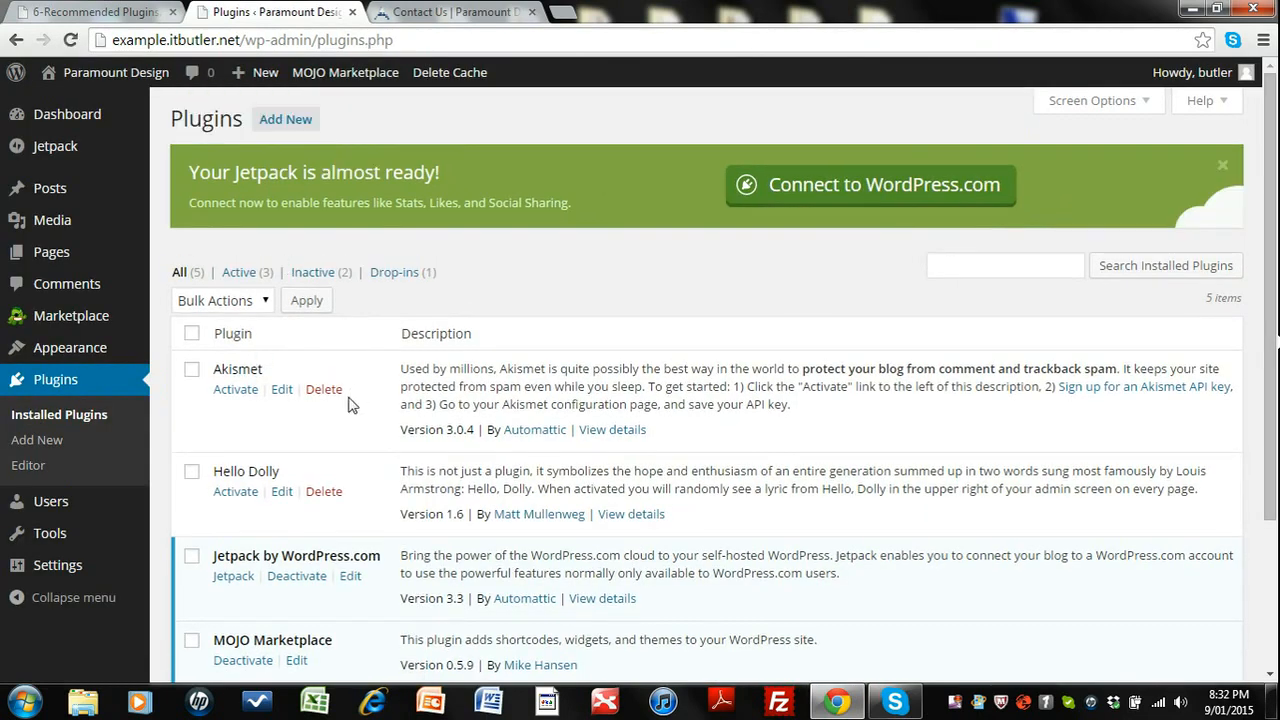
scroll(349, 404, "down", 2)
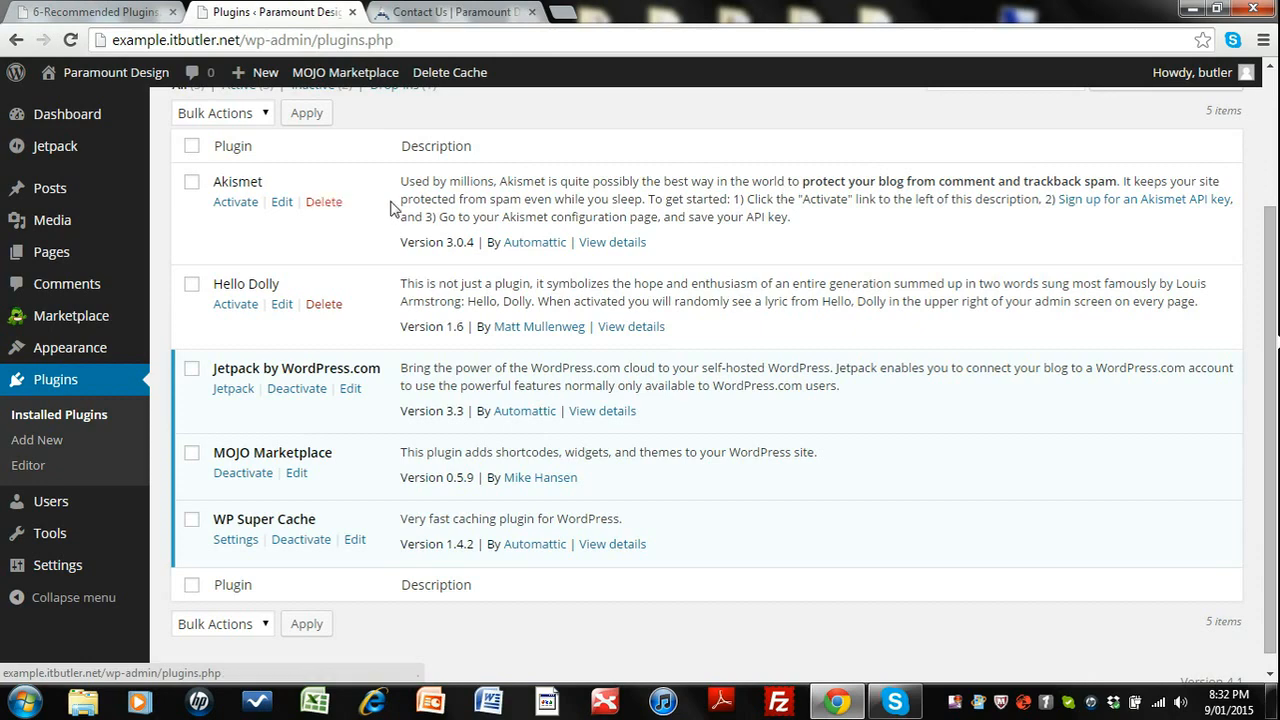
left_click(233, 204)
scroll(240, 517, "up", 2)
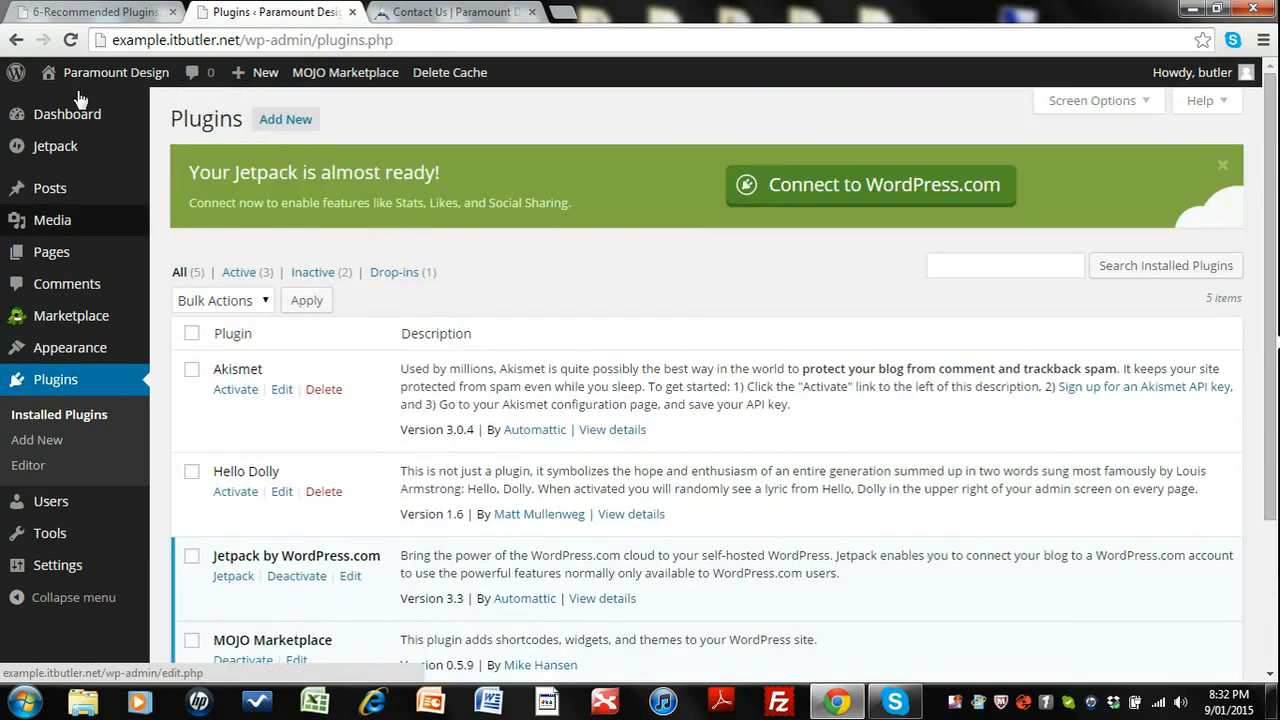
Search the plugin directory for call now button, then install and activate the Call Now Button plugin.
left_click(280, 121)
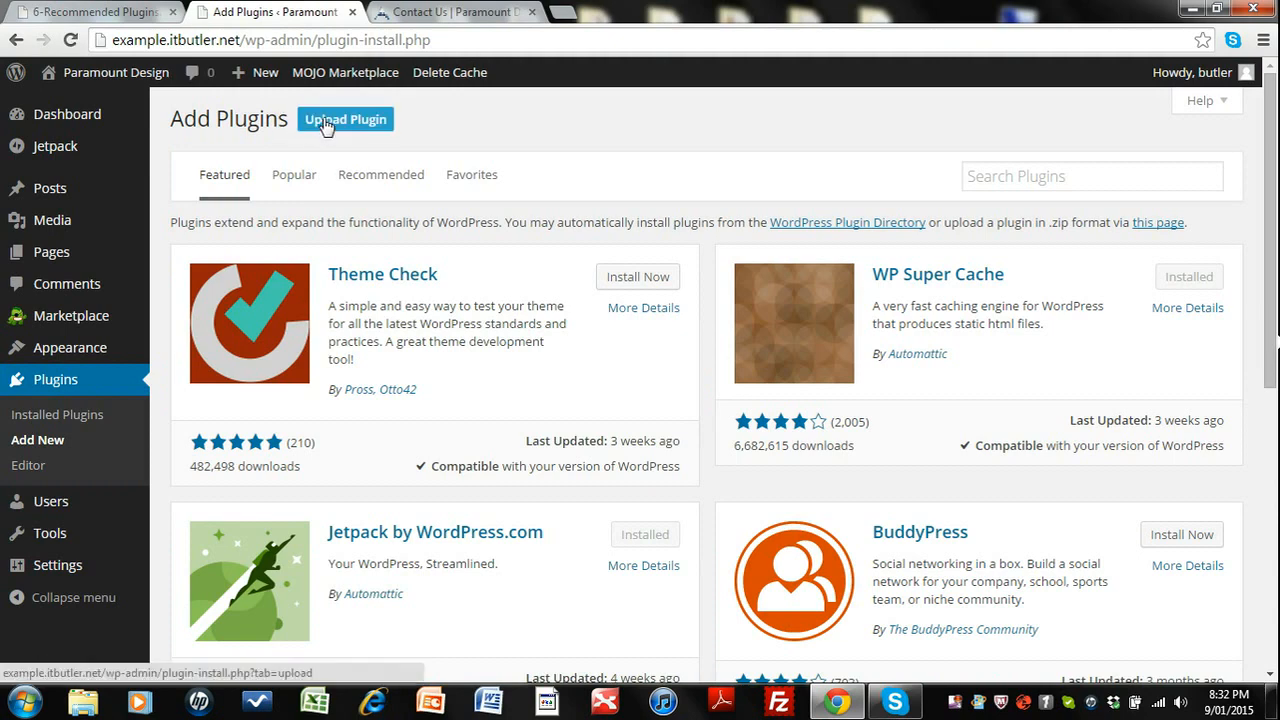
left_click(976, 177)
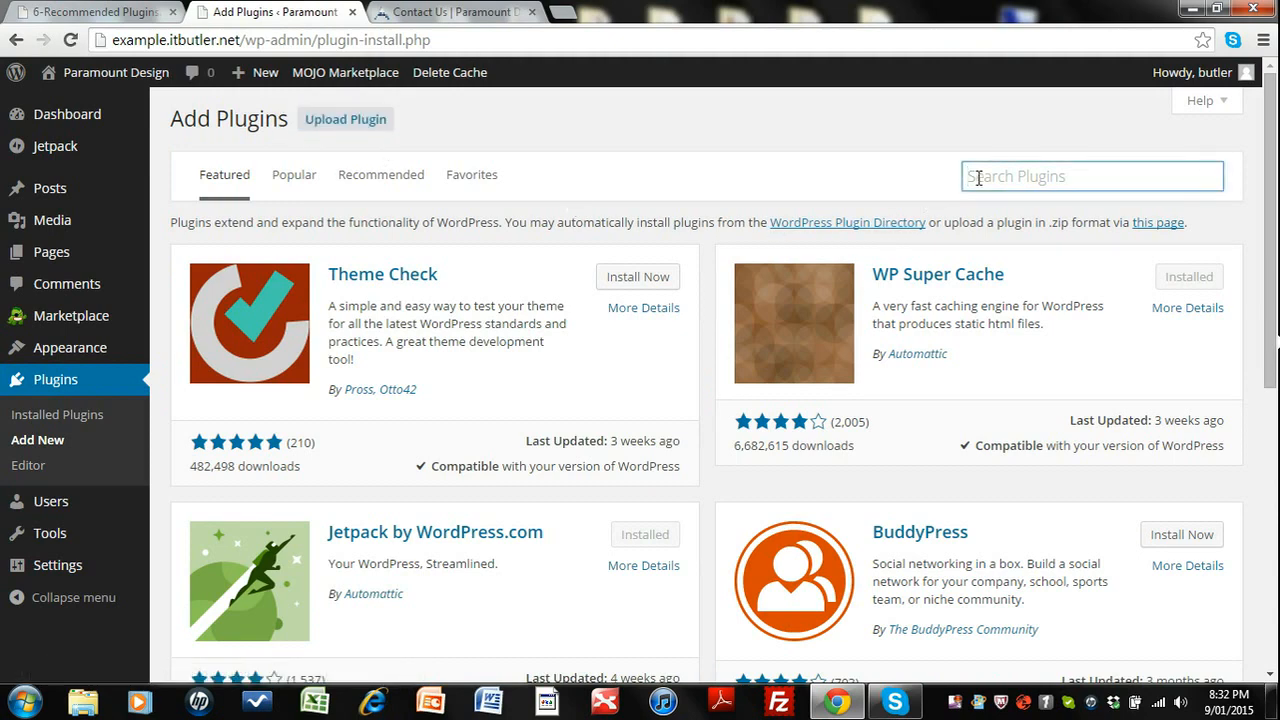
type("call")
left_click(1003, 204)
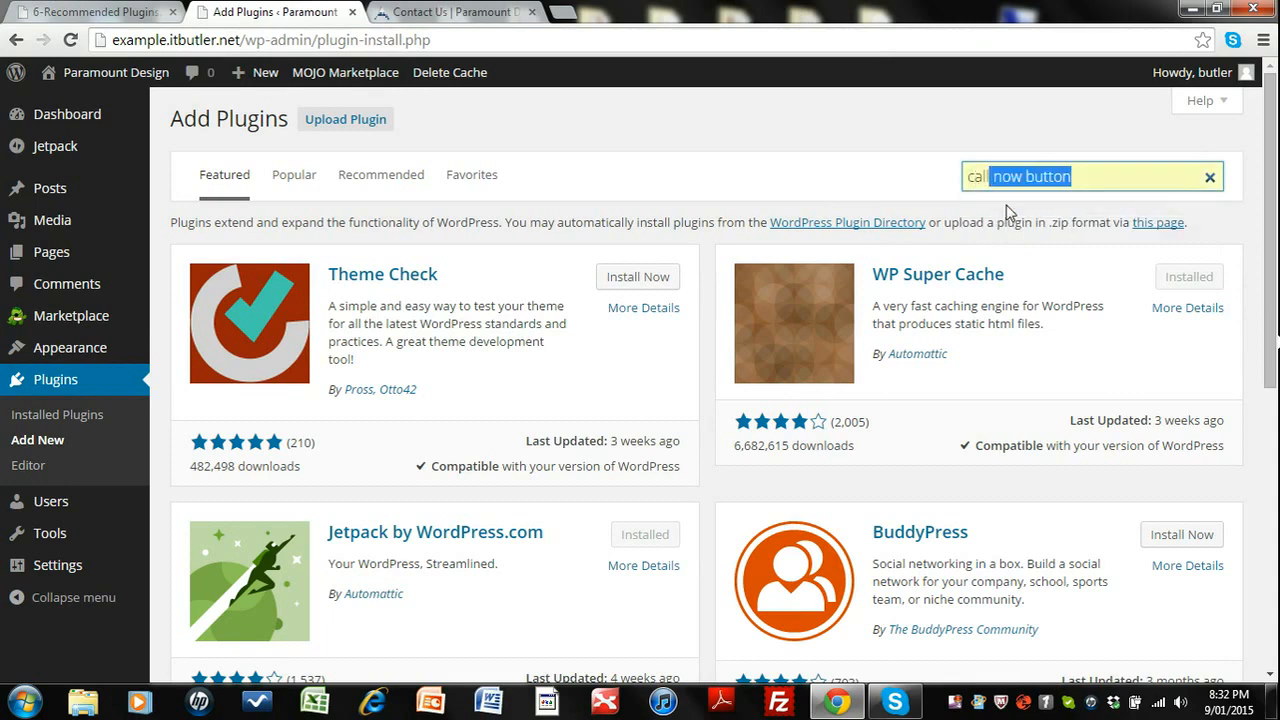
key("Return")
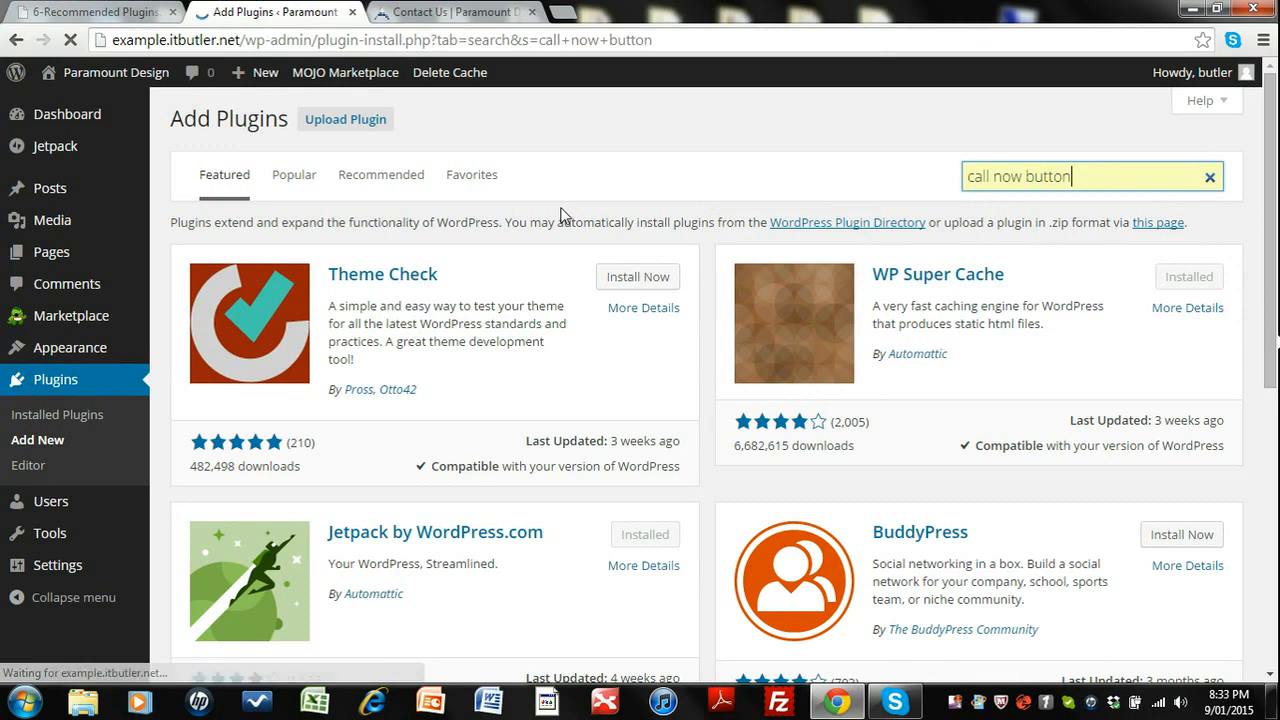
left_click(638, 275)
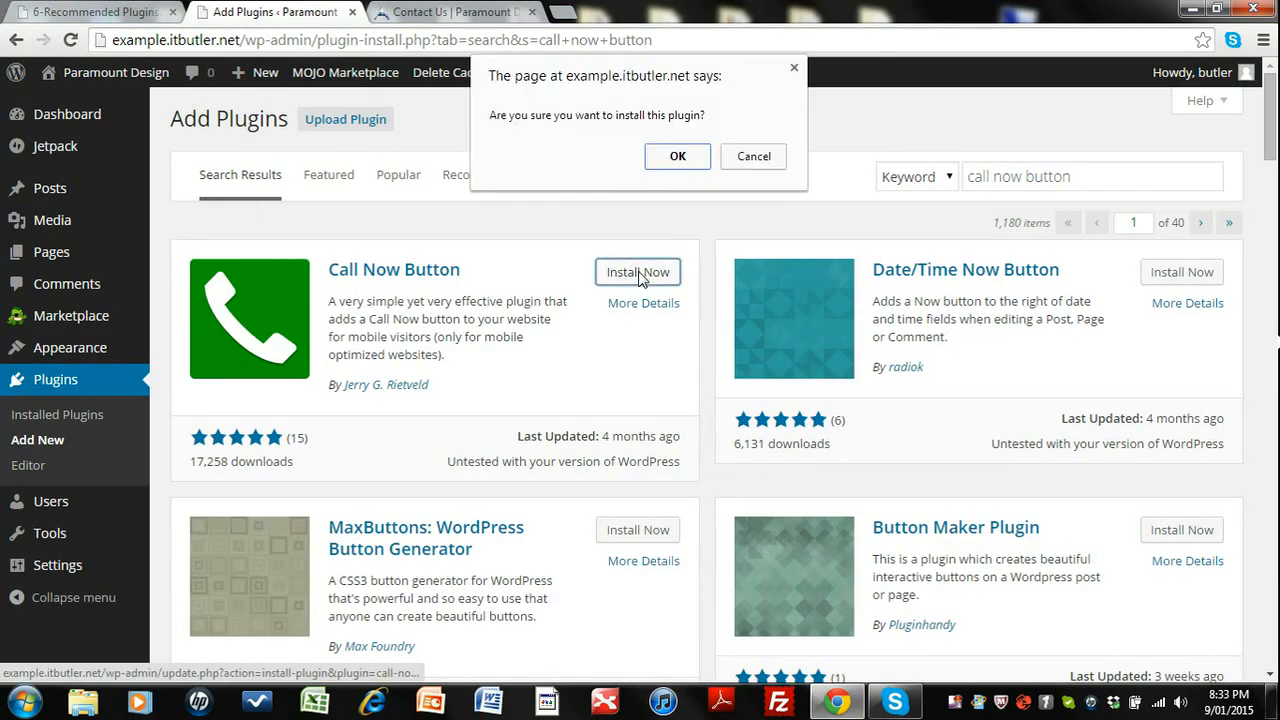
left_click(679, 158)
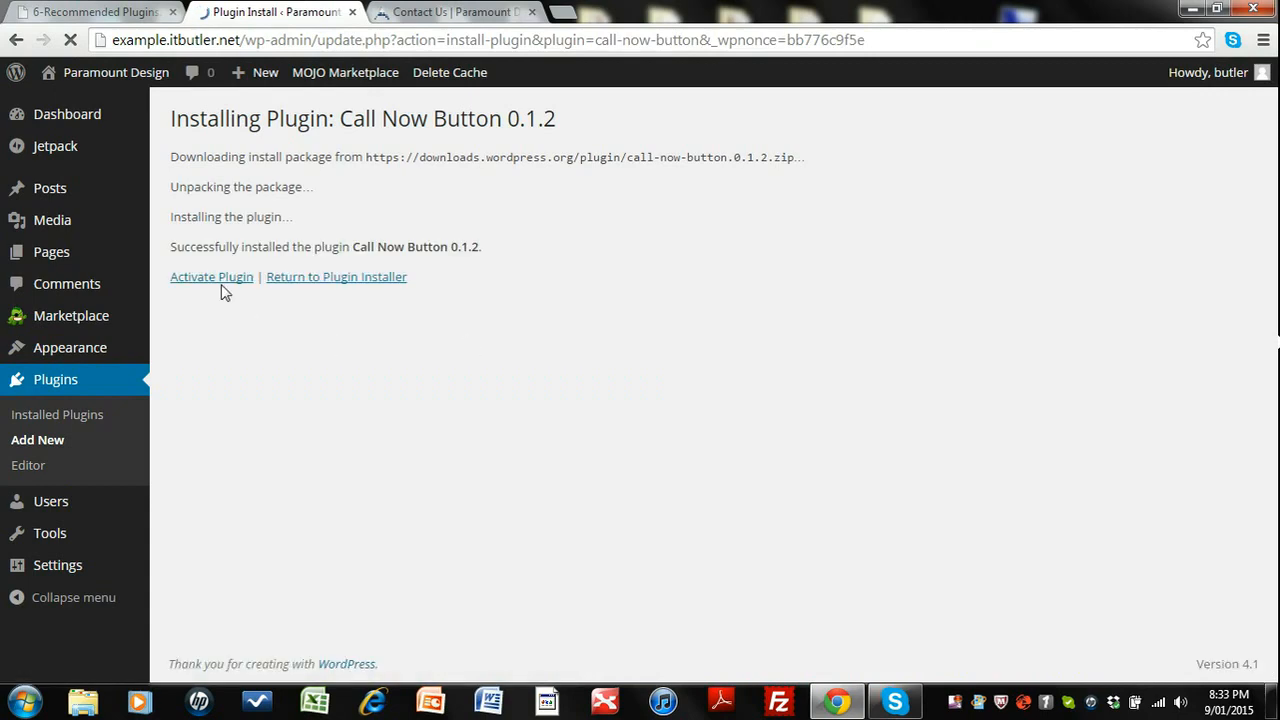
left_click(222, 278)
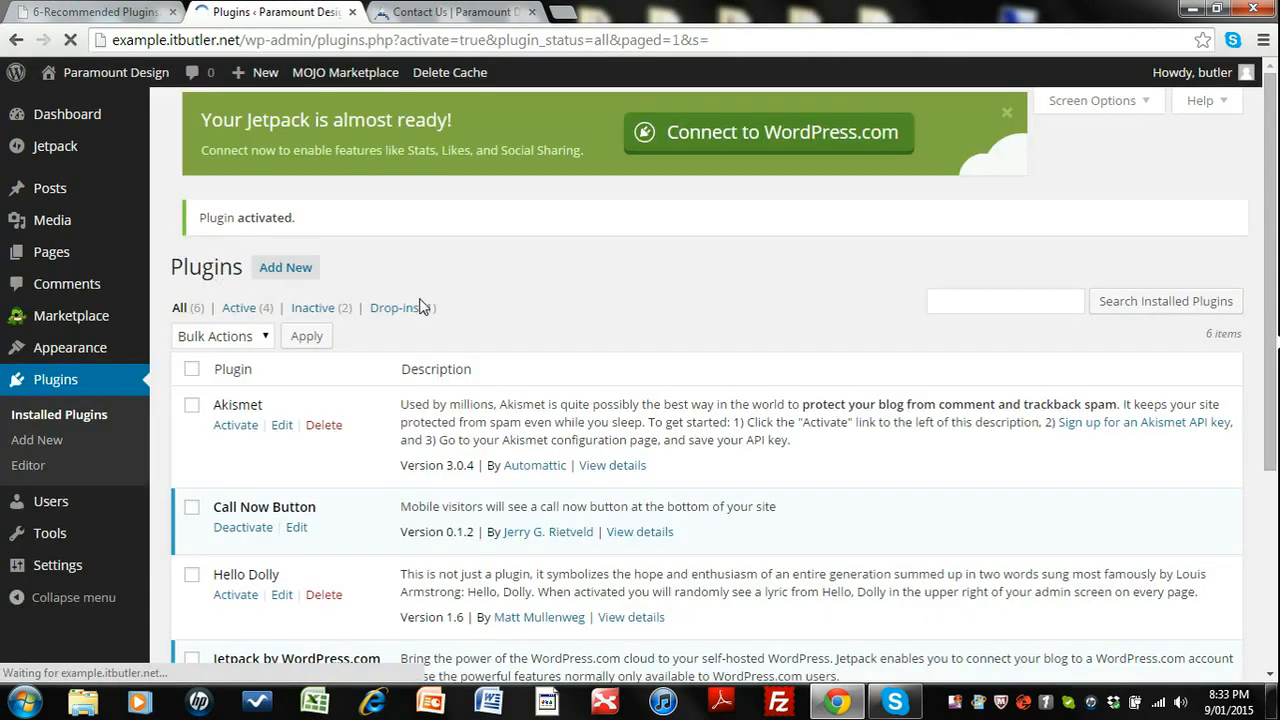
View the Call Now Button plugin's details and close them.
scroll(514, 309, "down", 3)
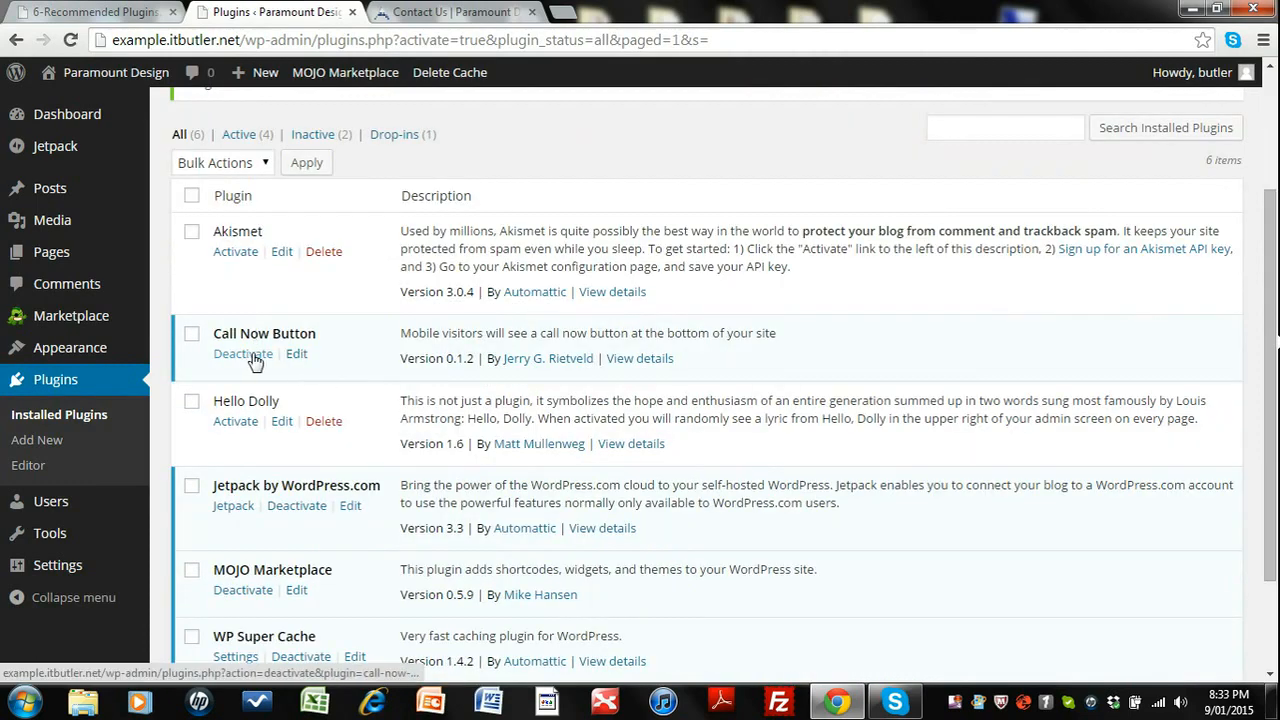
left_click(633, 360)
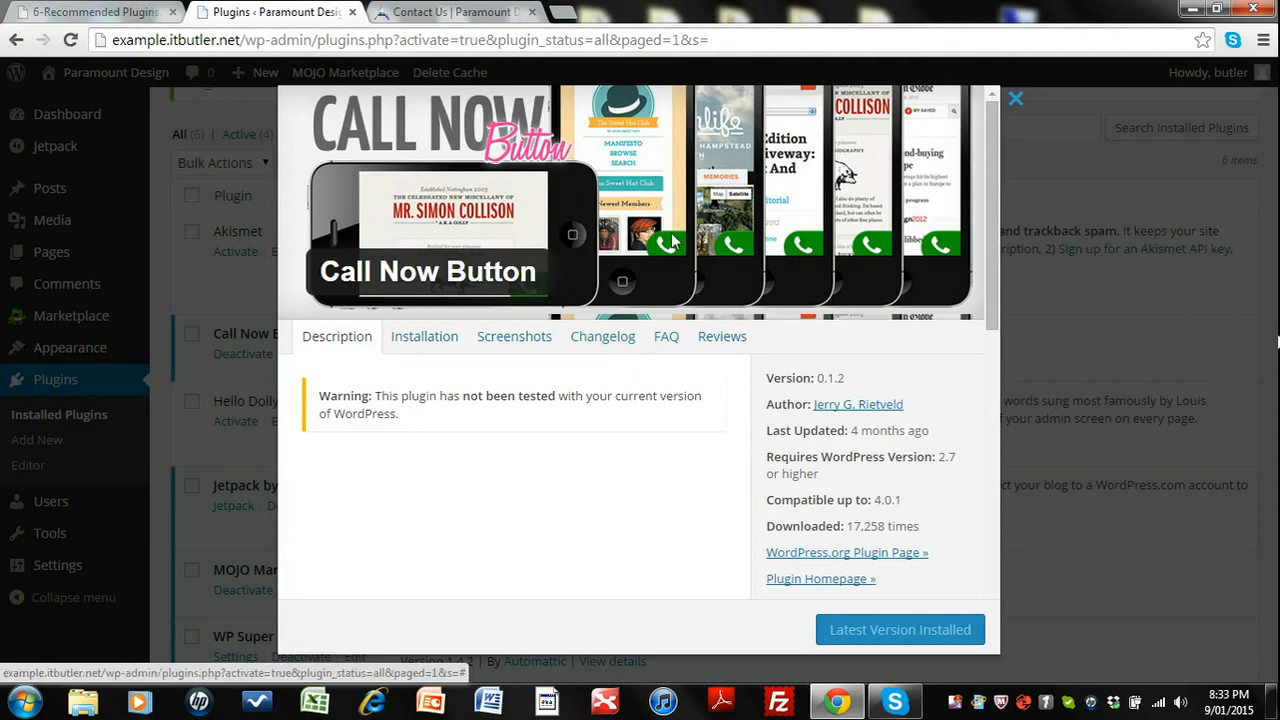
left_click(1016, 102)
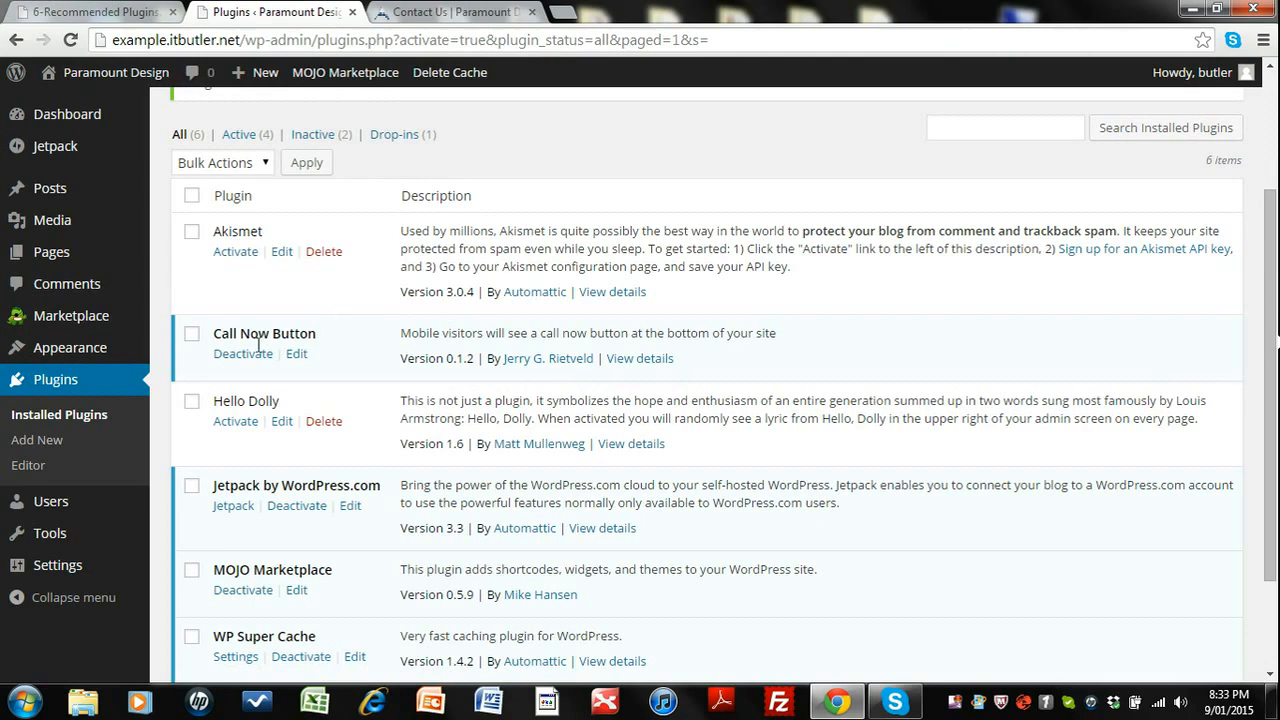
Open the Call Now Button settings and save them with the button enabled and the phone number.
mouse_move(57, 567)
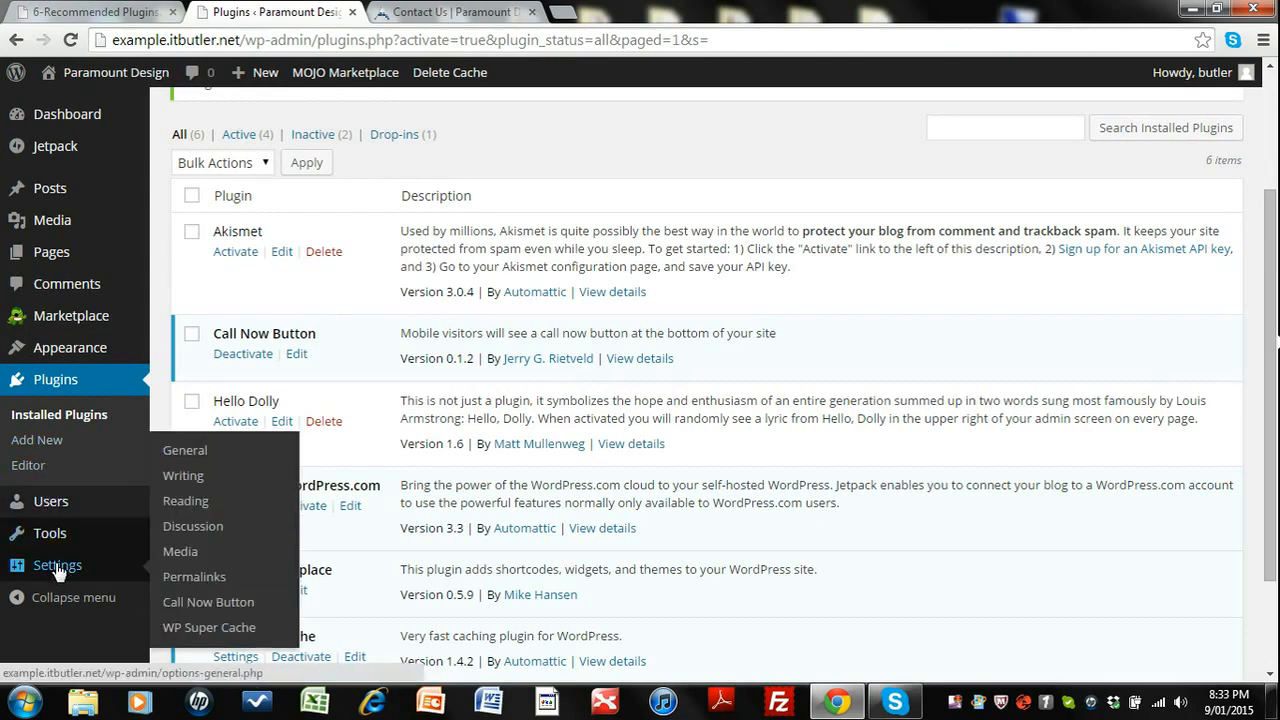
left_click(197, 603)
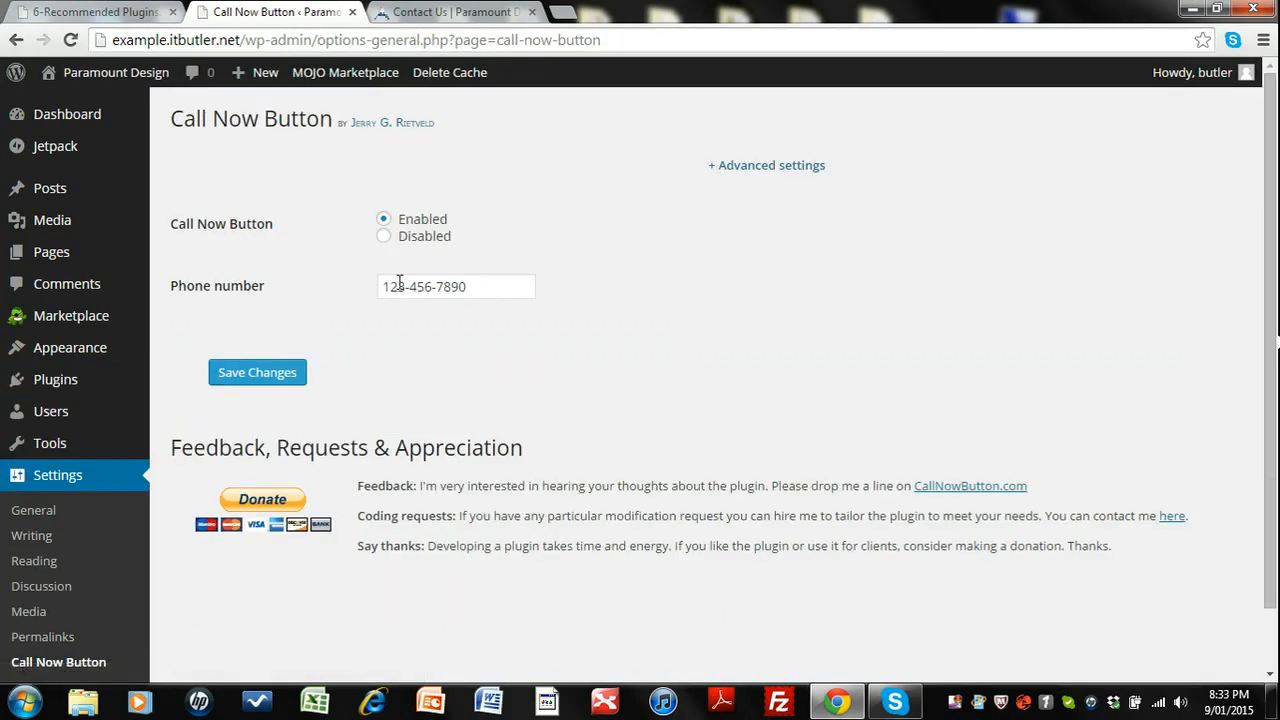
left_click(260, 374)
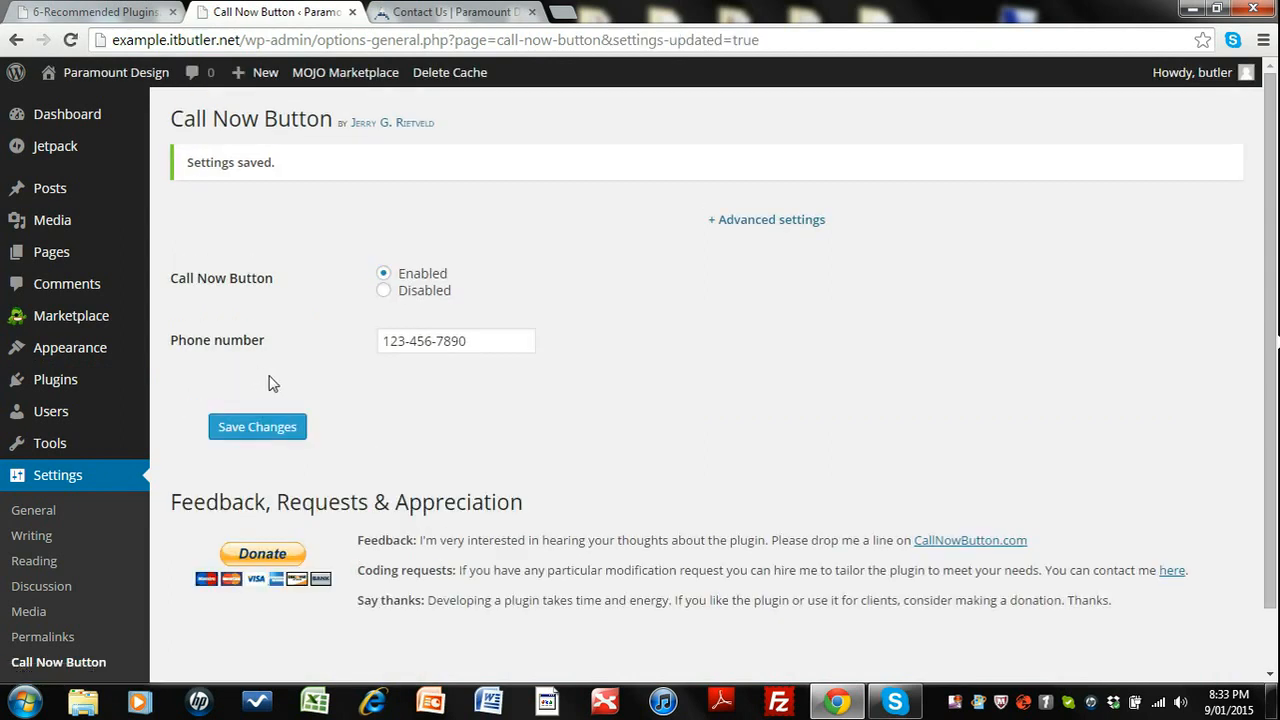
Search the plugin directory for favicon rotator, then install and activate the Favicon Rotator plugin.
left_click(48, 384)
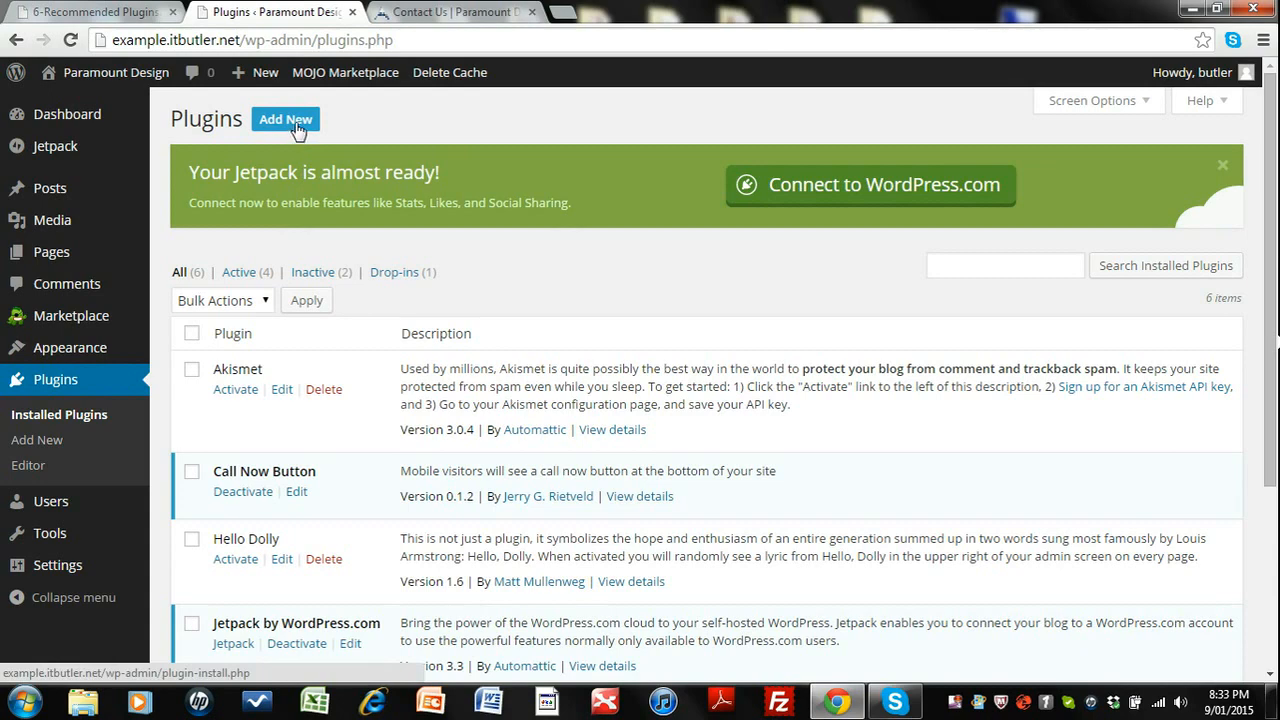
left_click(293, 125)
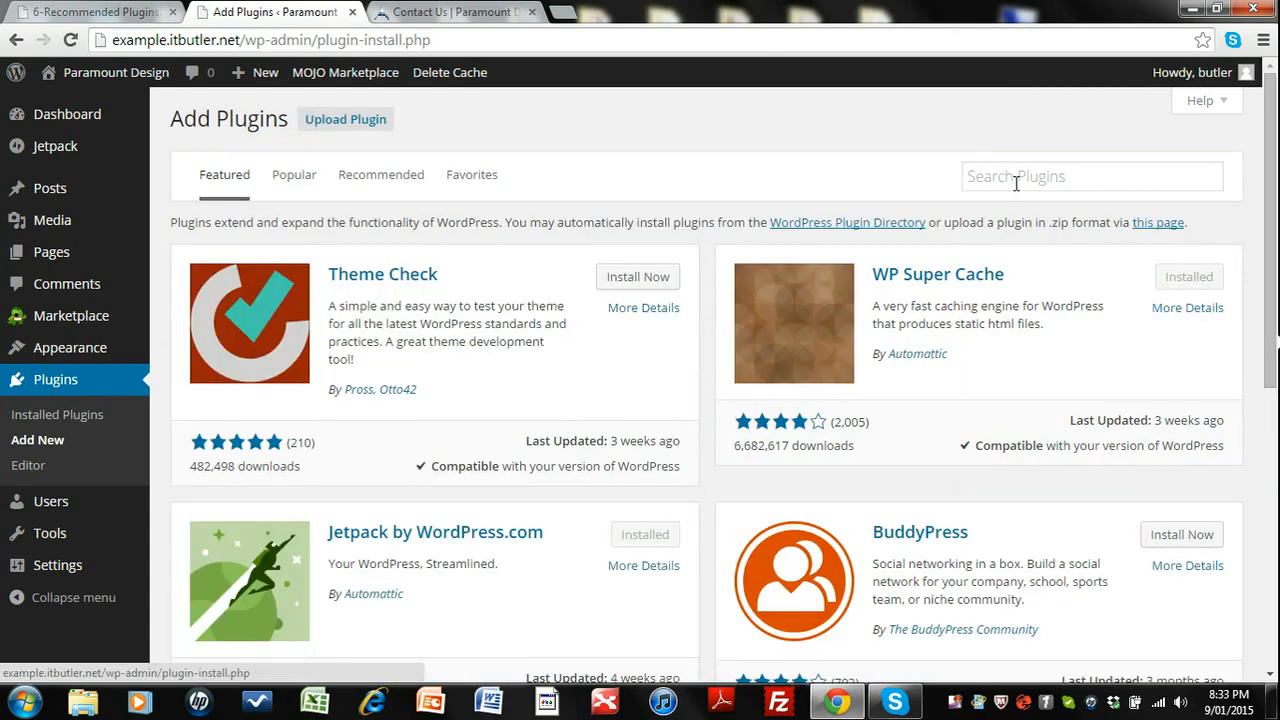
left_click(1016, 180)
type("f")
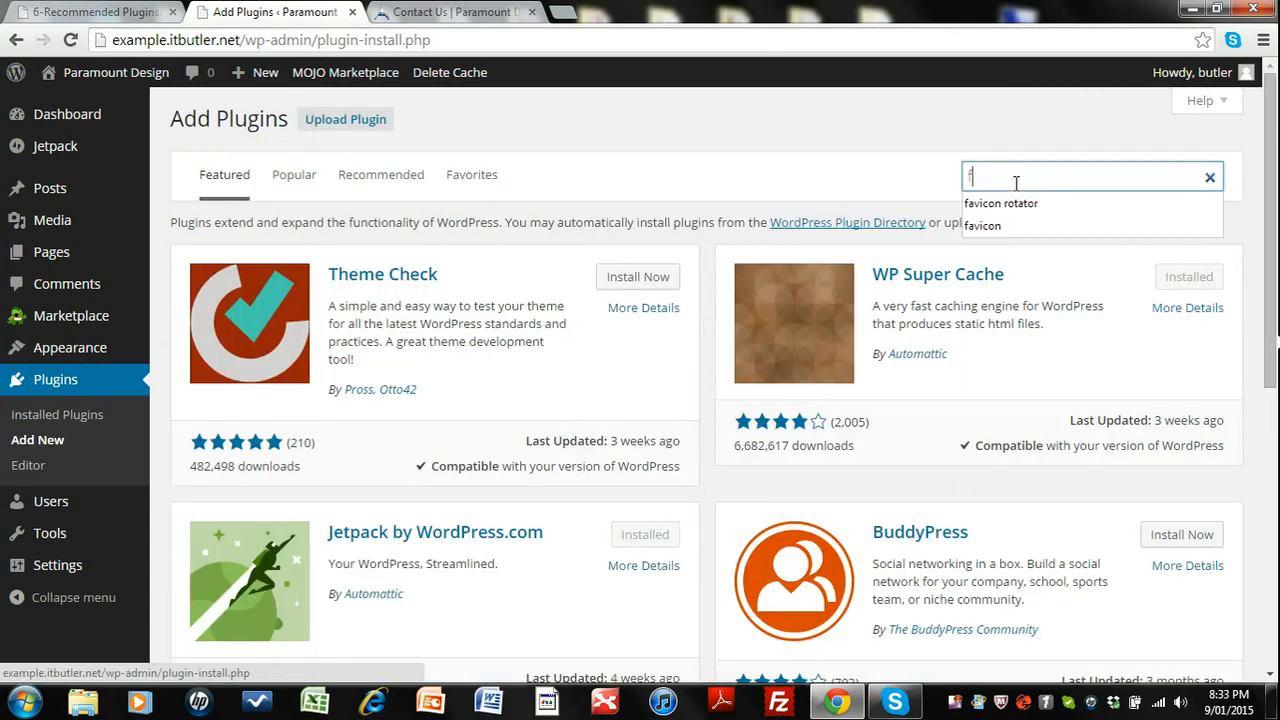
type("a")
left_click(1008, 205)
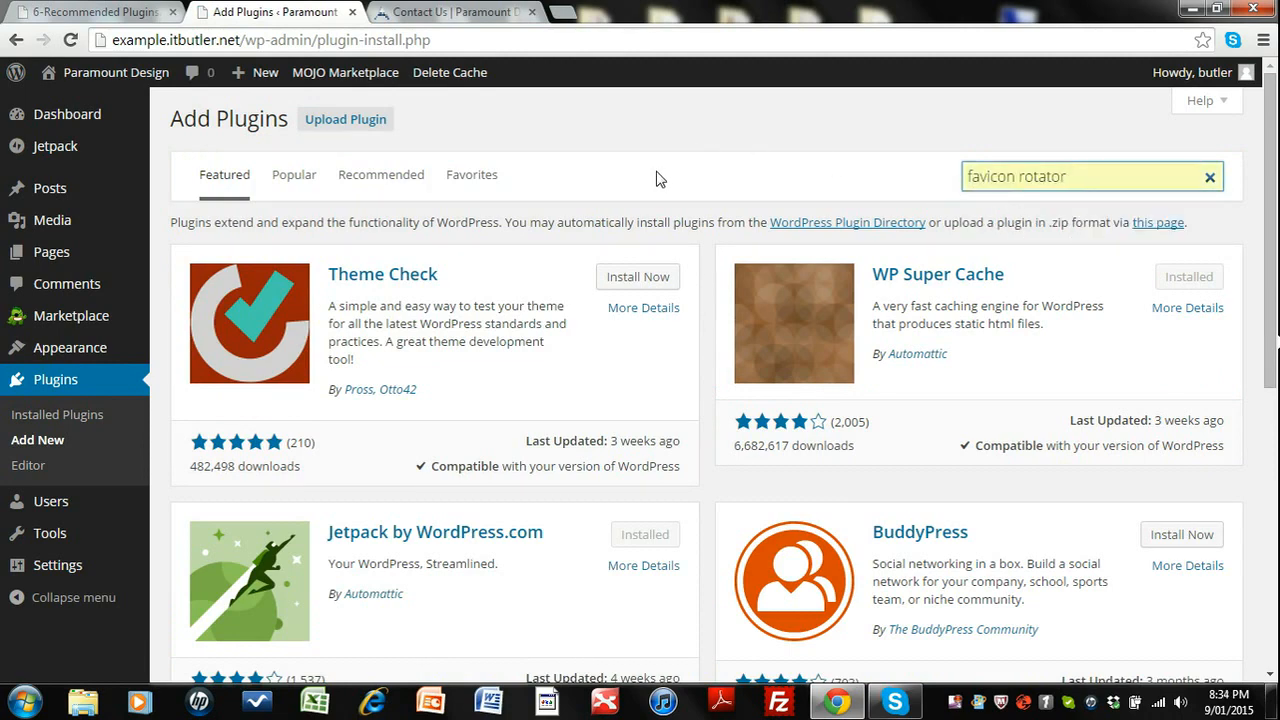
key("Return")
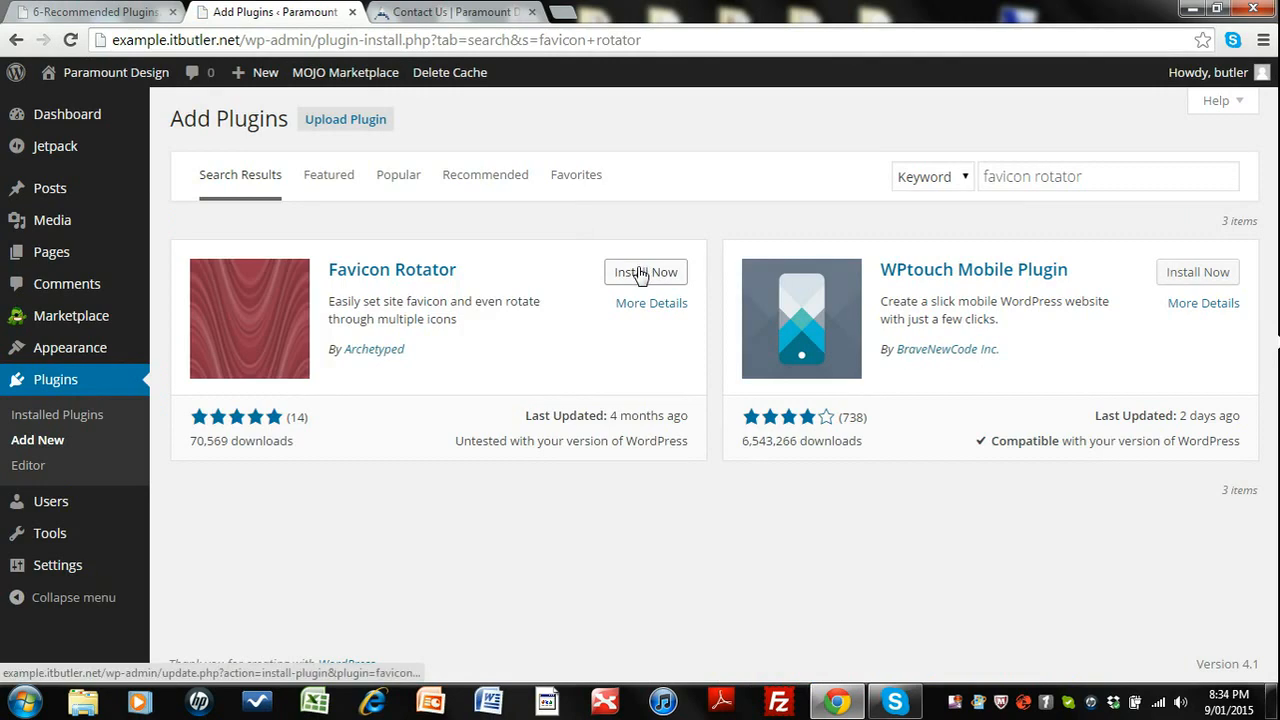
left_click(640, 275)
left_click(655, 161)
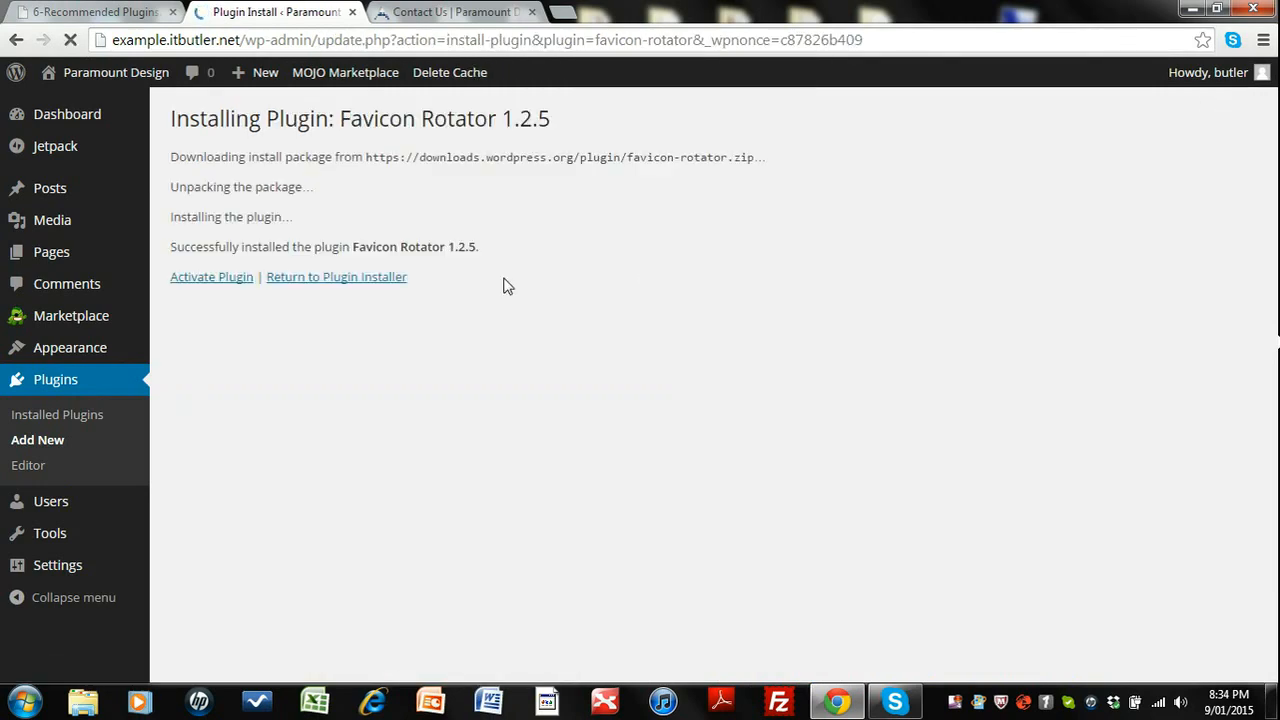
left_click(212, 279)
left_click(212, 279)
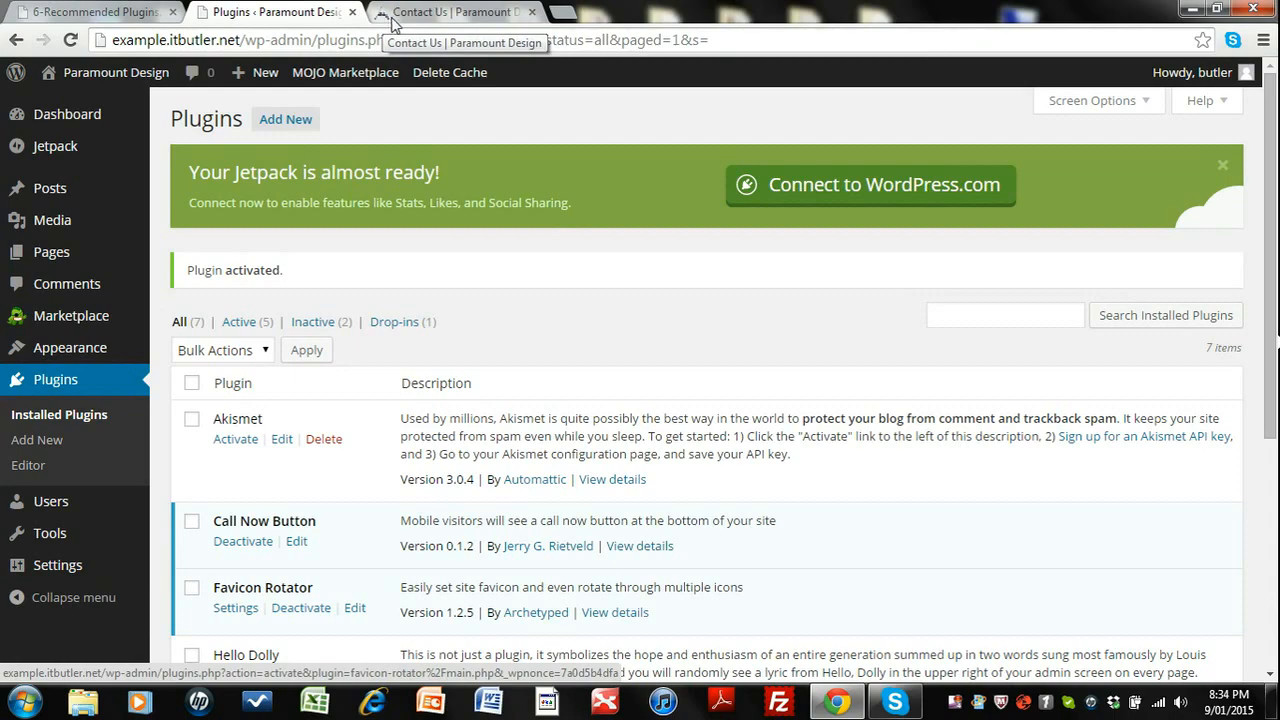
Open the Favicon Rotator settings, upload favicon.png from the computer and add it as the browser icon.
scroll(468, 283, "down", 3)
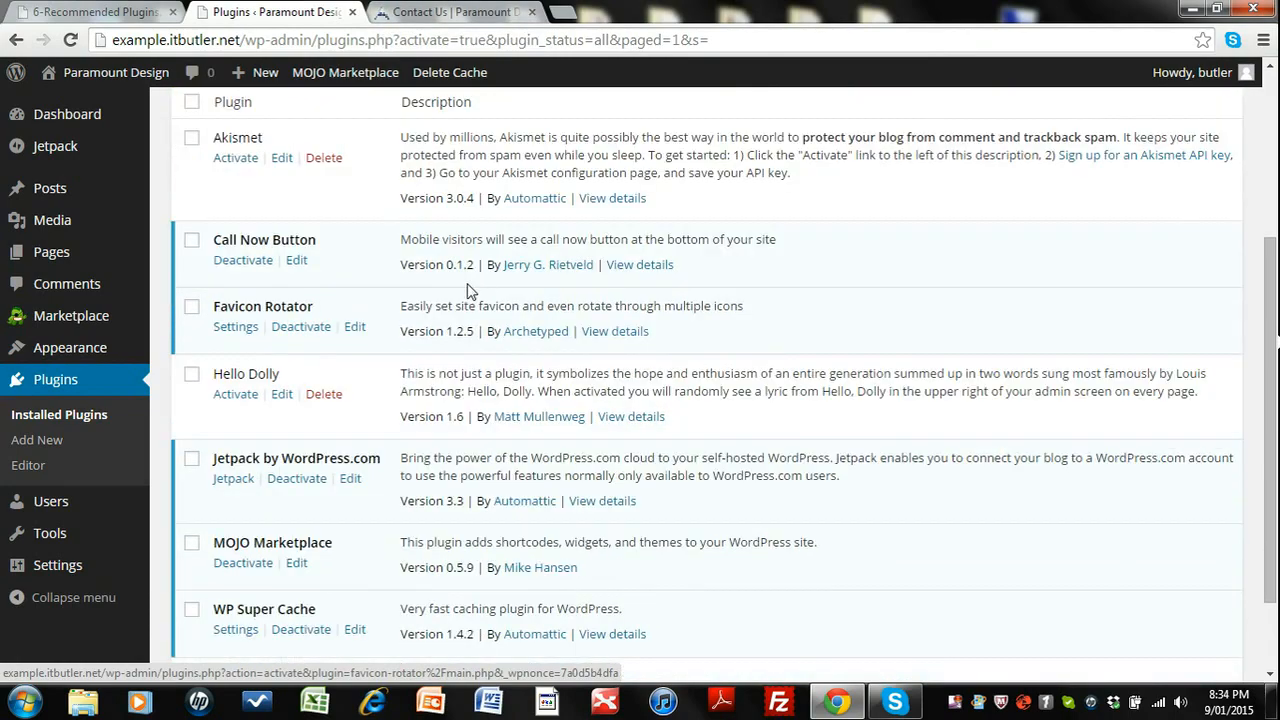
scroll(317, 262, "up", 1)
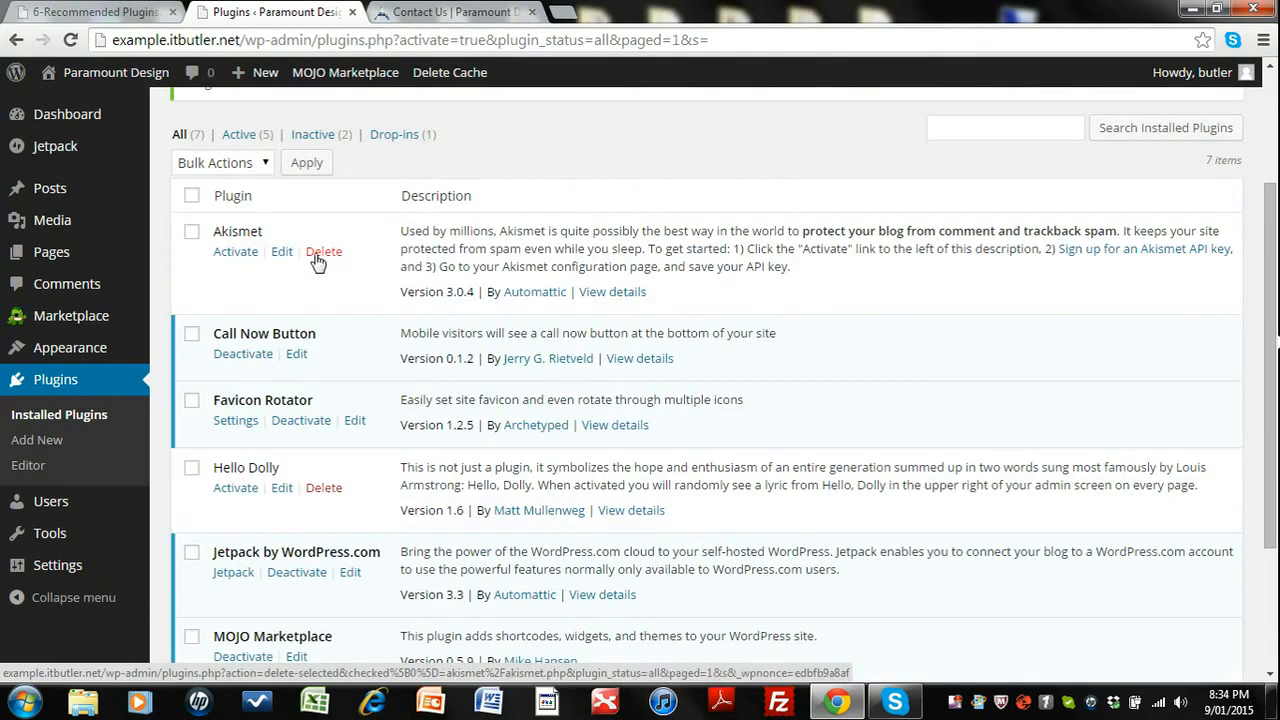
scroll(285, 347, "down", 1)
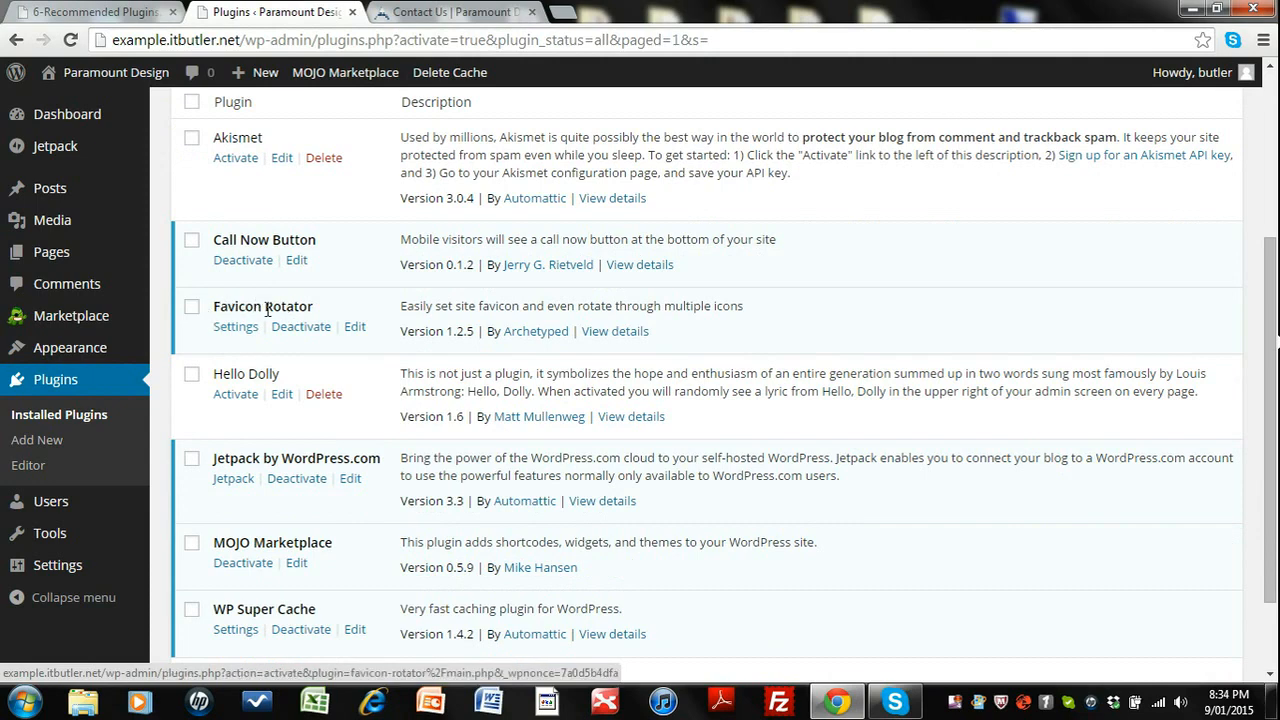
left_click(240, 330)
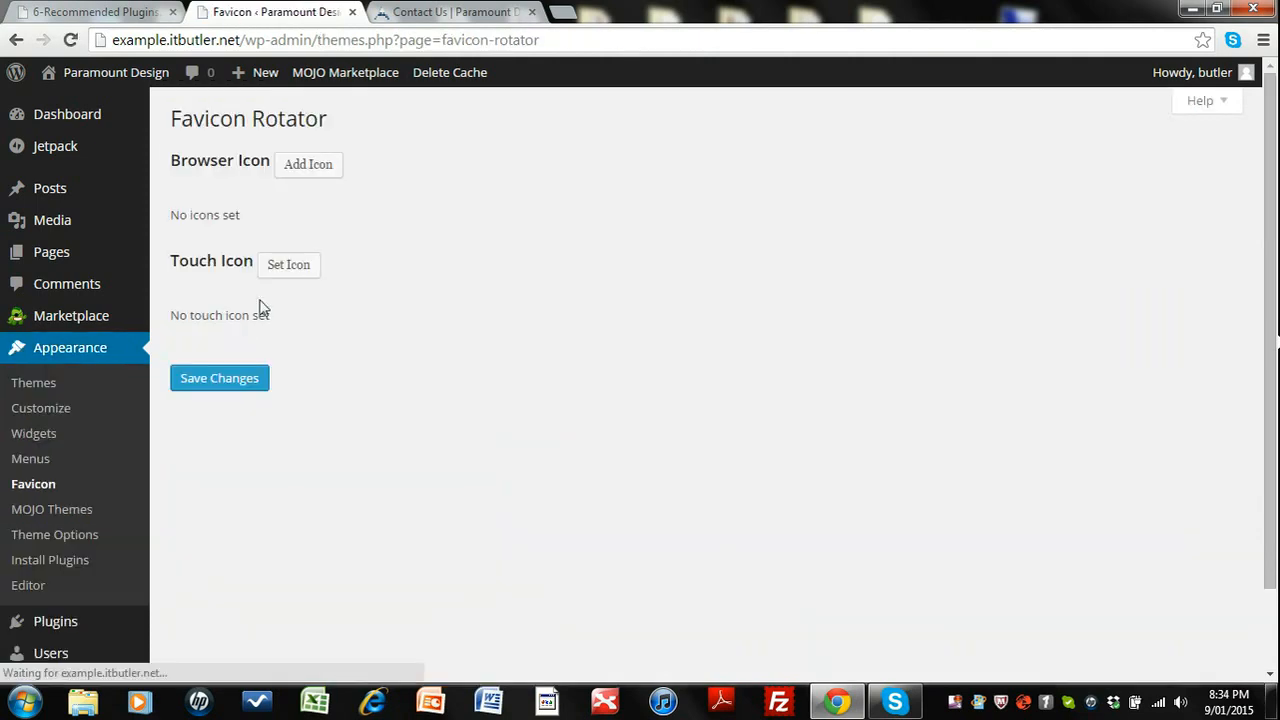
left_click(307, 170)
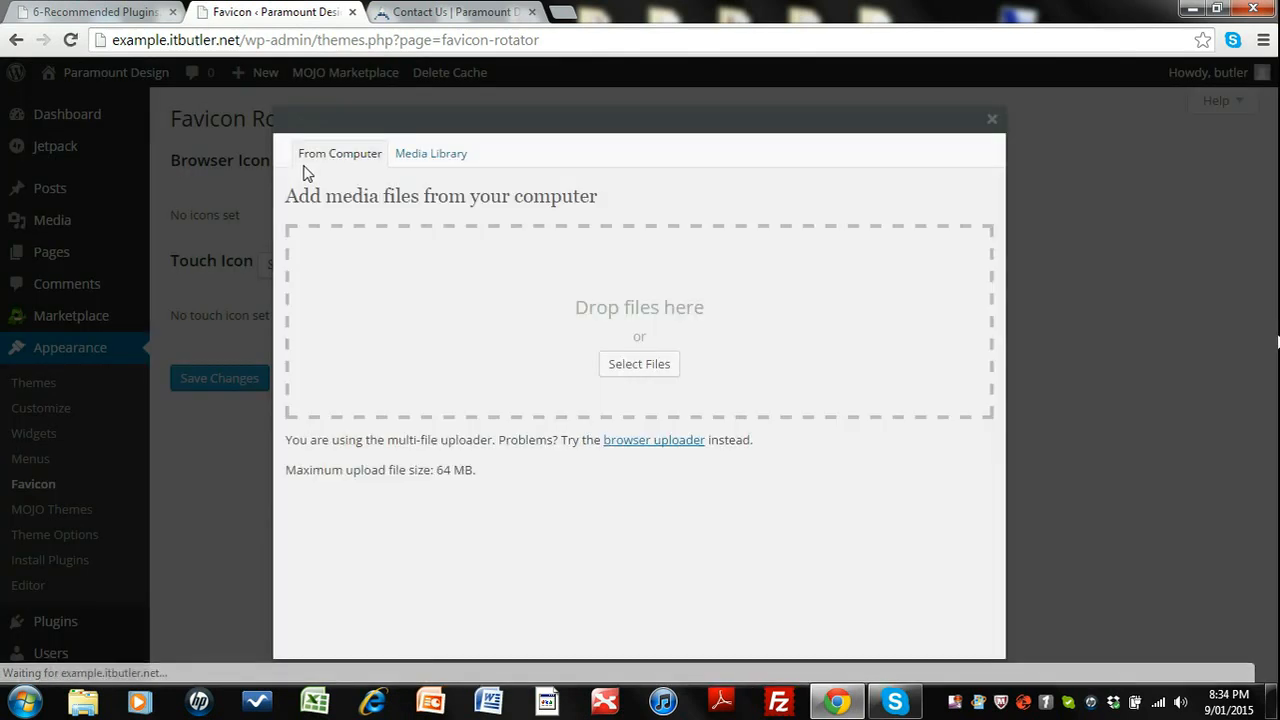
left_click(625, 366)
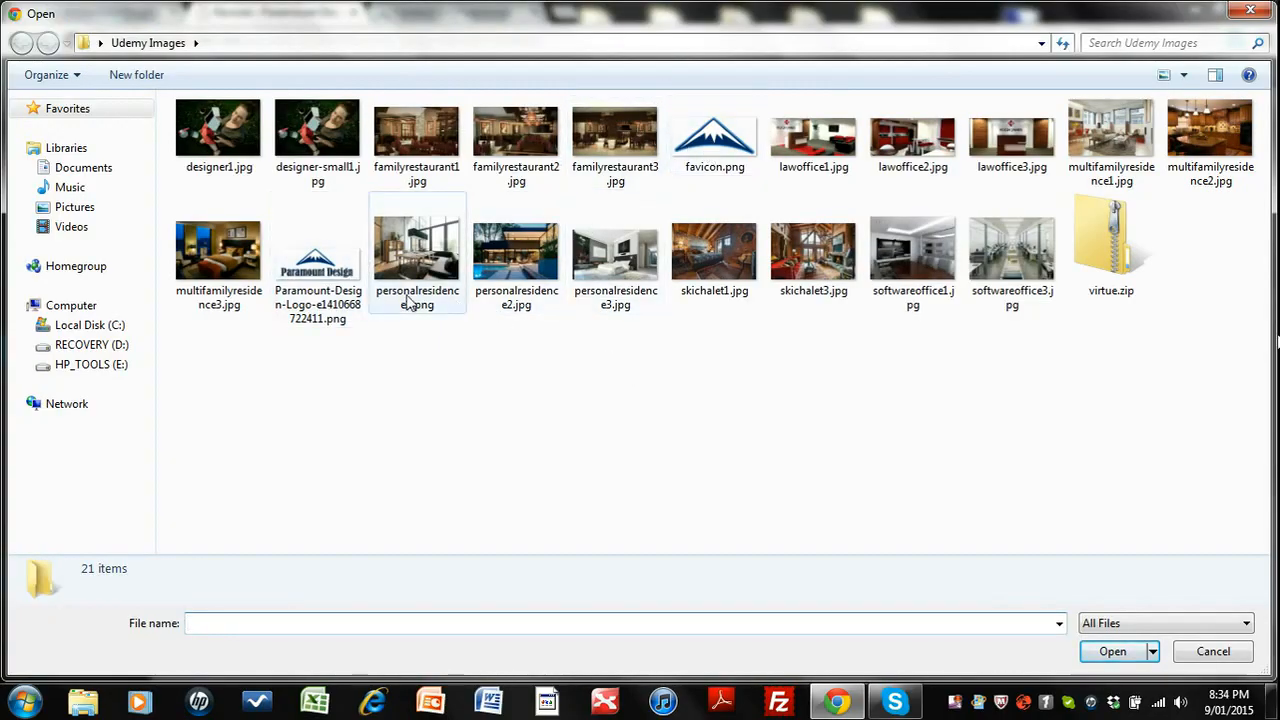
left_click(707, 150)
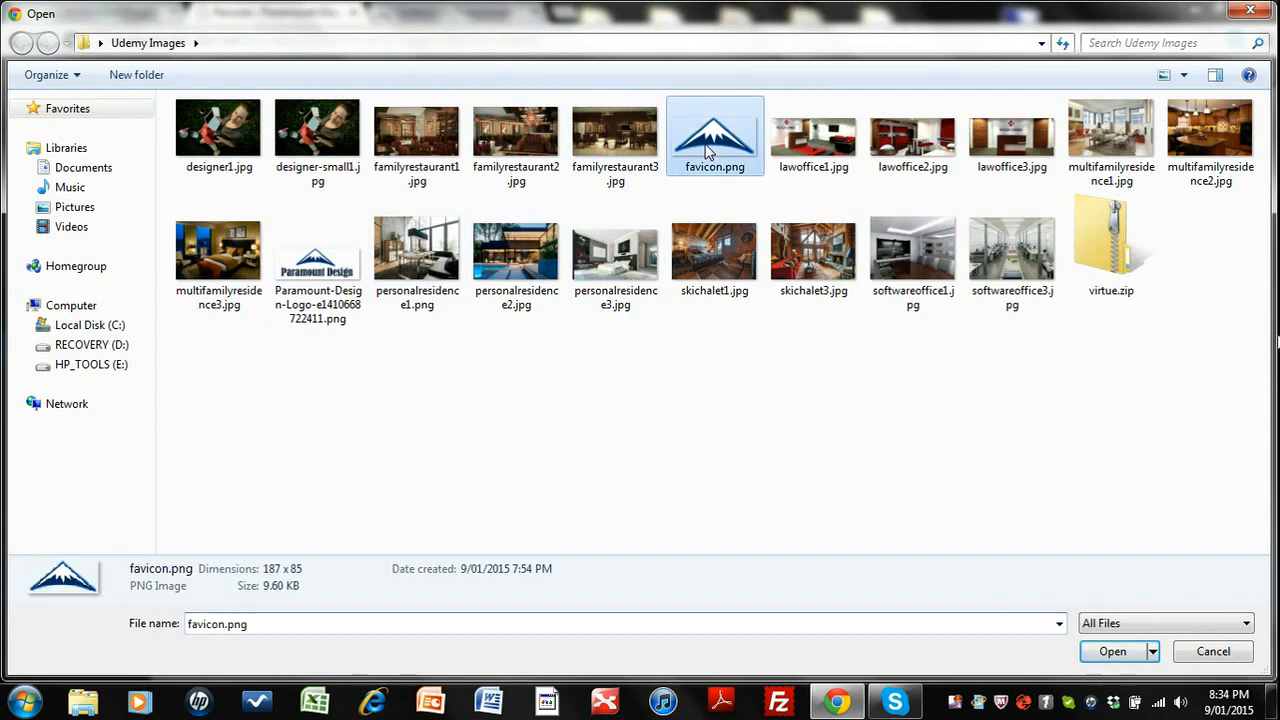
left_click(1110, 651)
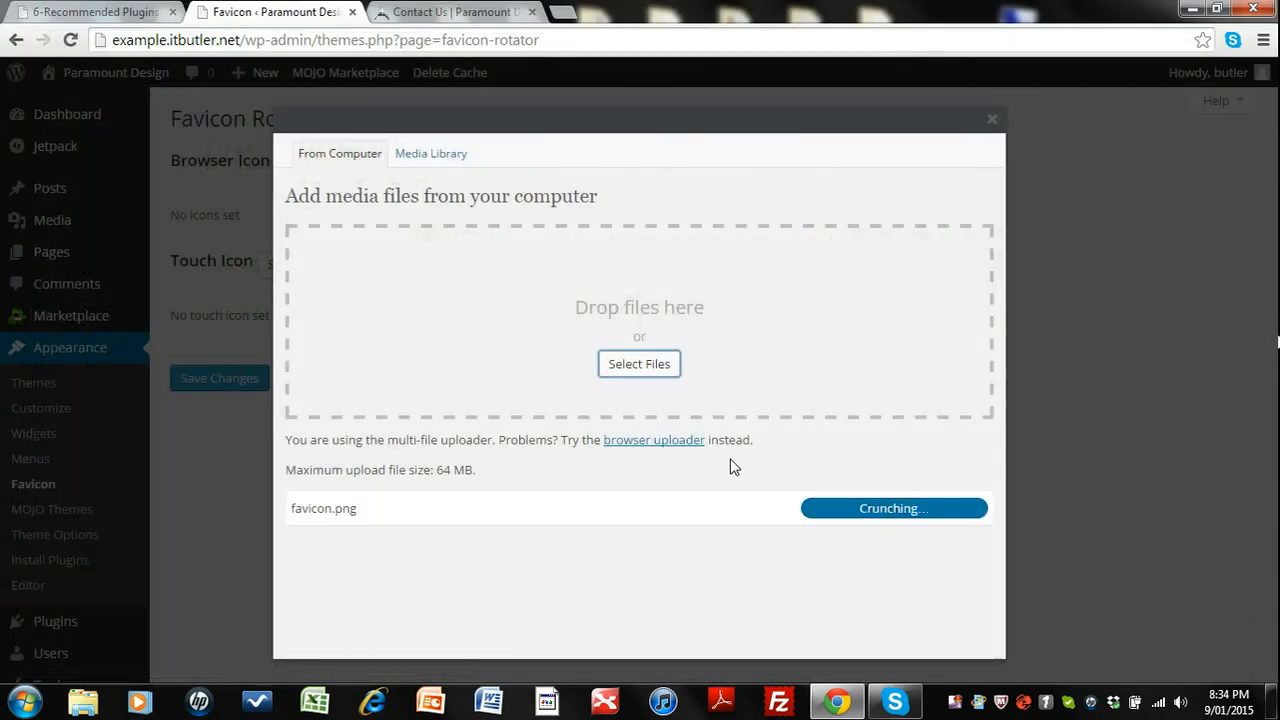
scroll(730, 469, "down", 1)
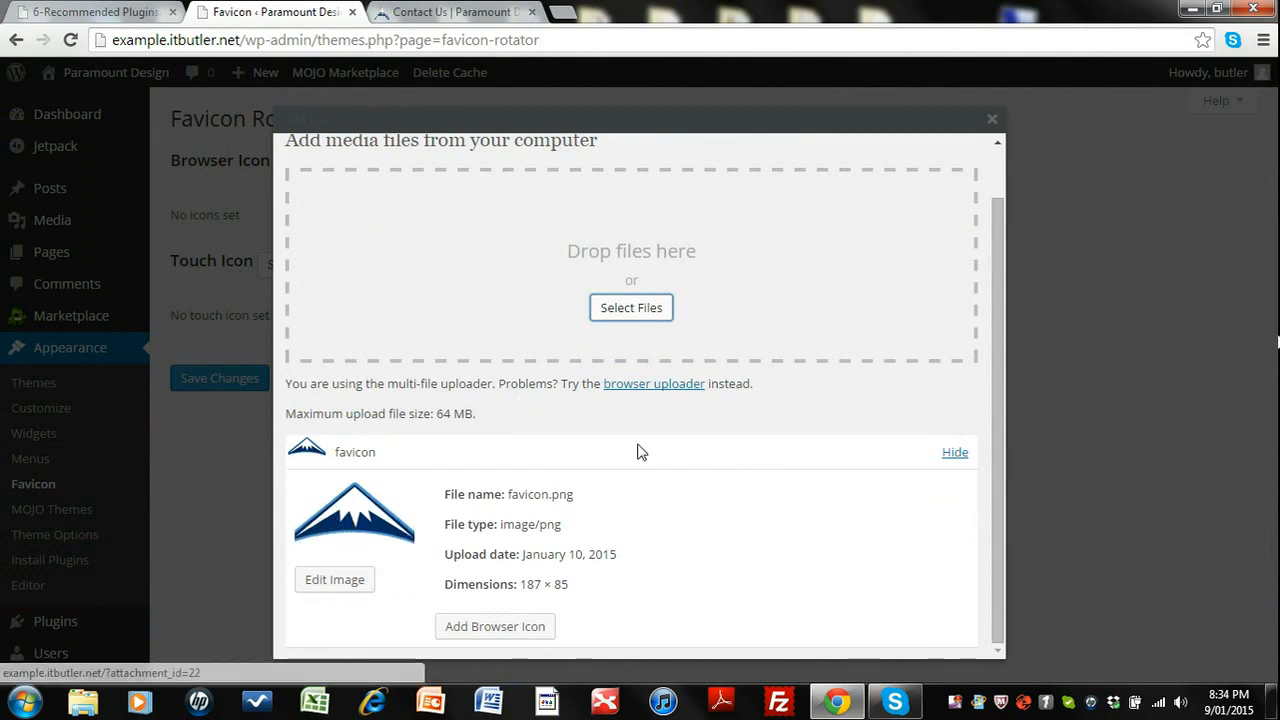
left_click(487, 630)
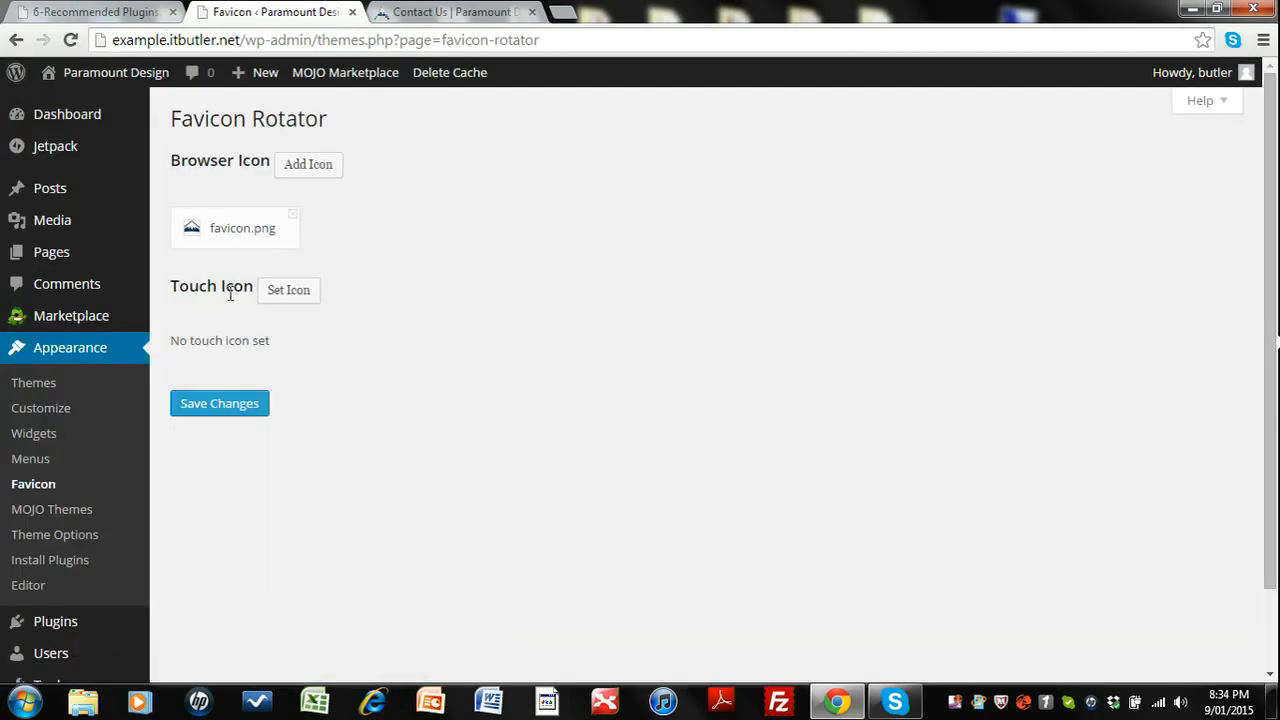
Set favicon.png from the media library as the touch icon and save the Favicon Rotator settings.
left_click(301, 298)
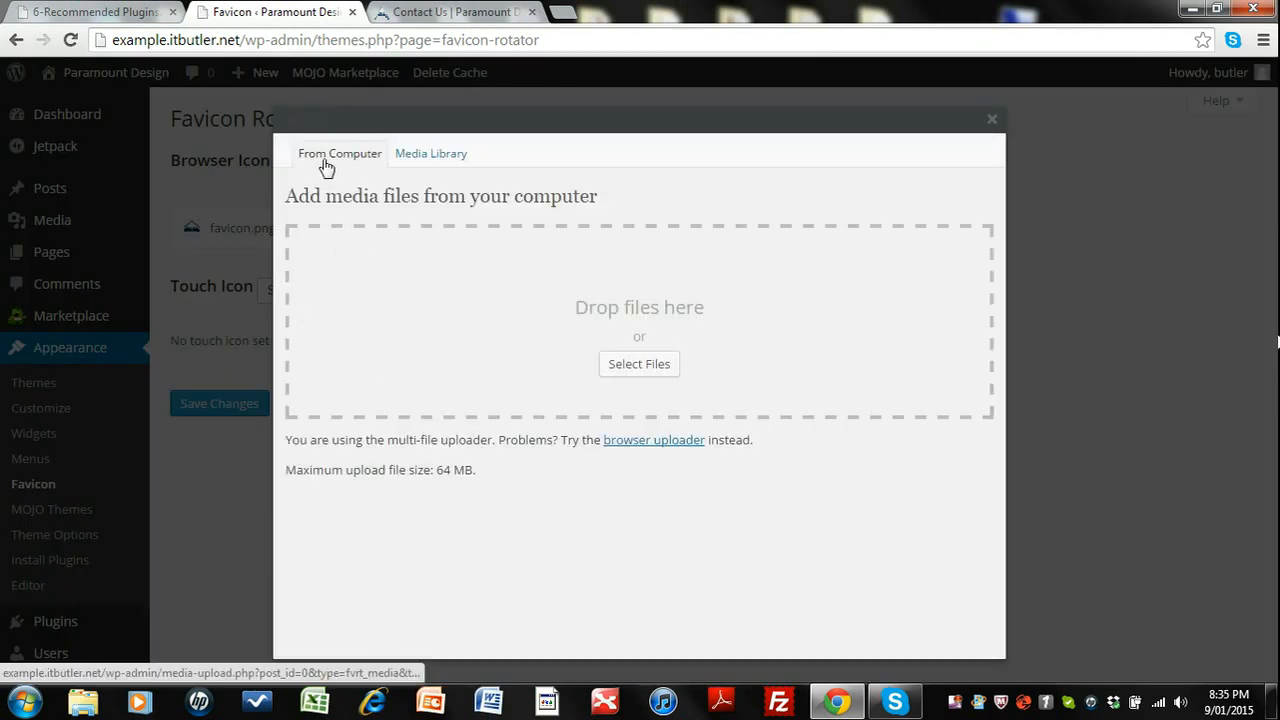
left_click(417, 161)
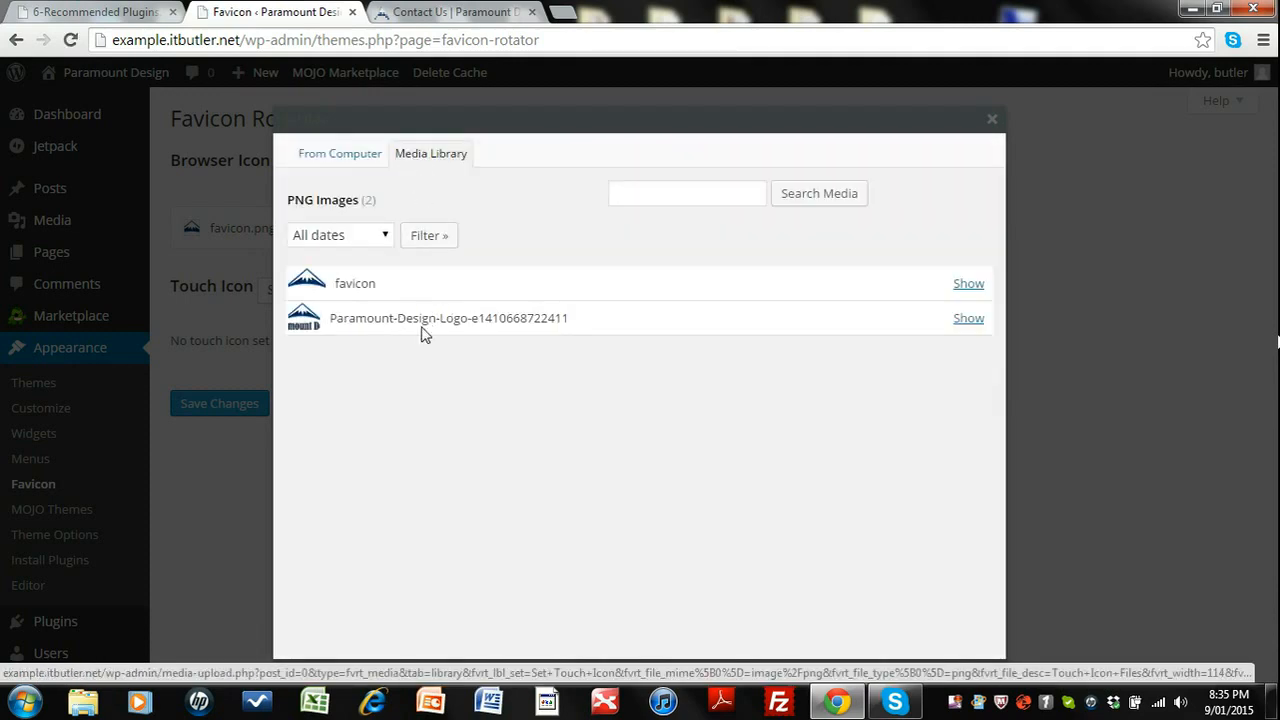
left_click(967, 284)
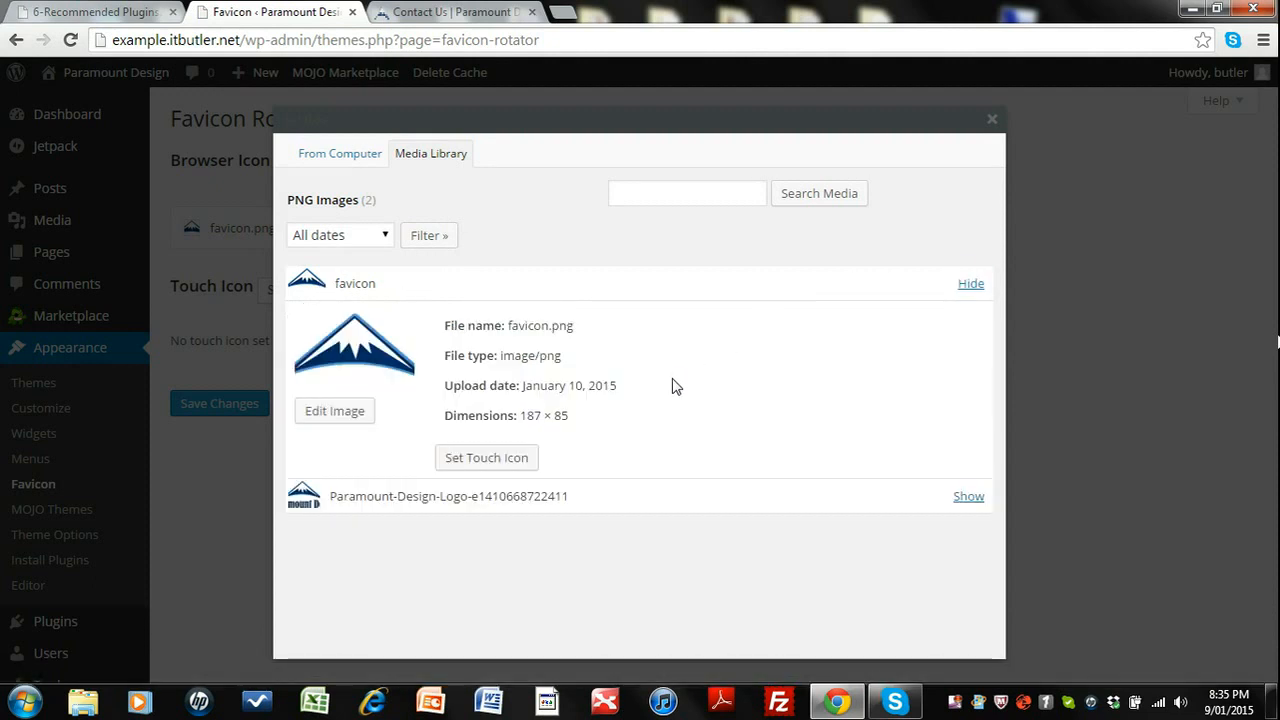
left_click(490, 464)
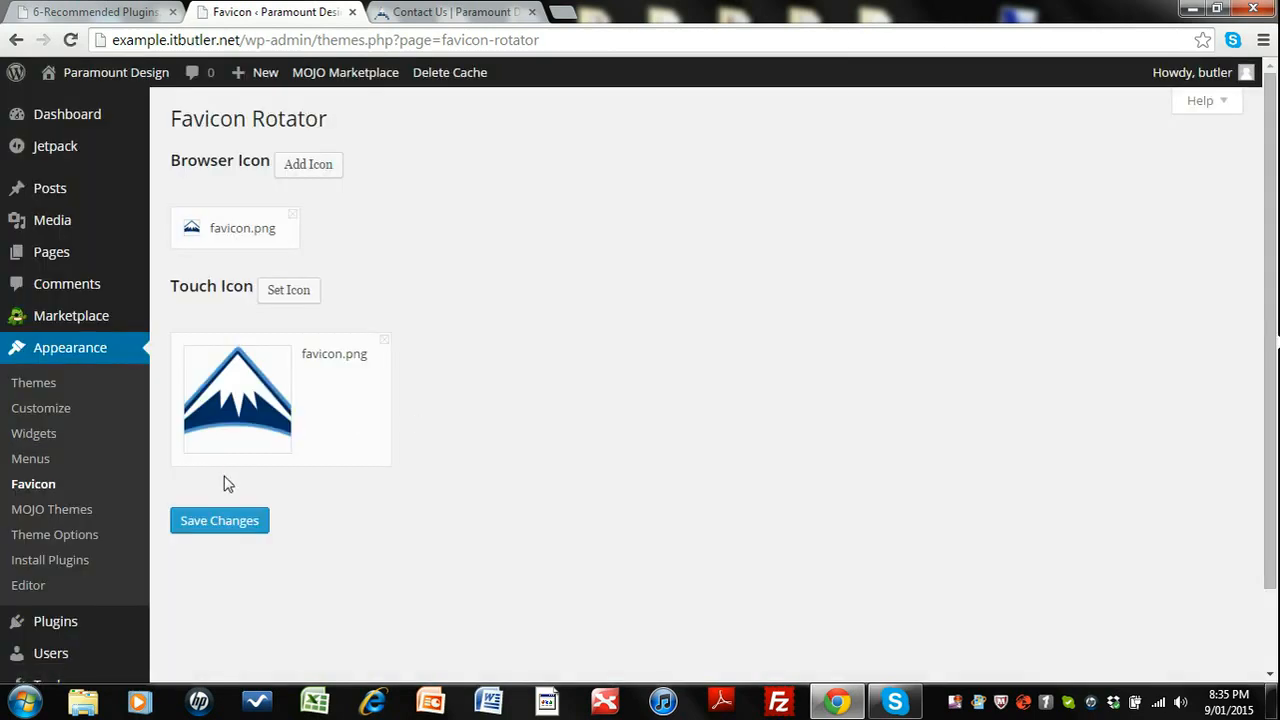
left_click(214, 530)
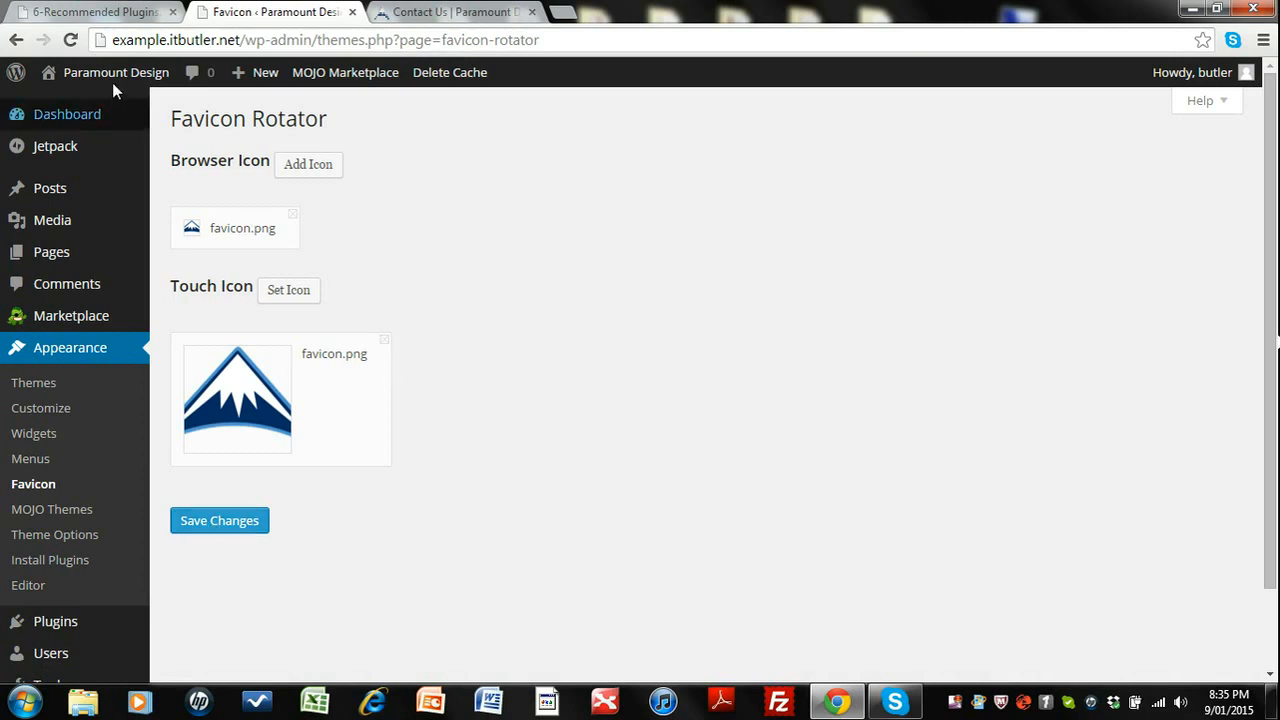
Open the site's front end to check the favicon in the browser tab.
mouse_move(105, 80)
left_click(74, 107)
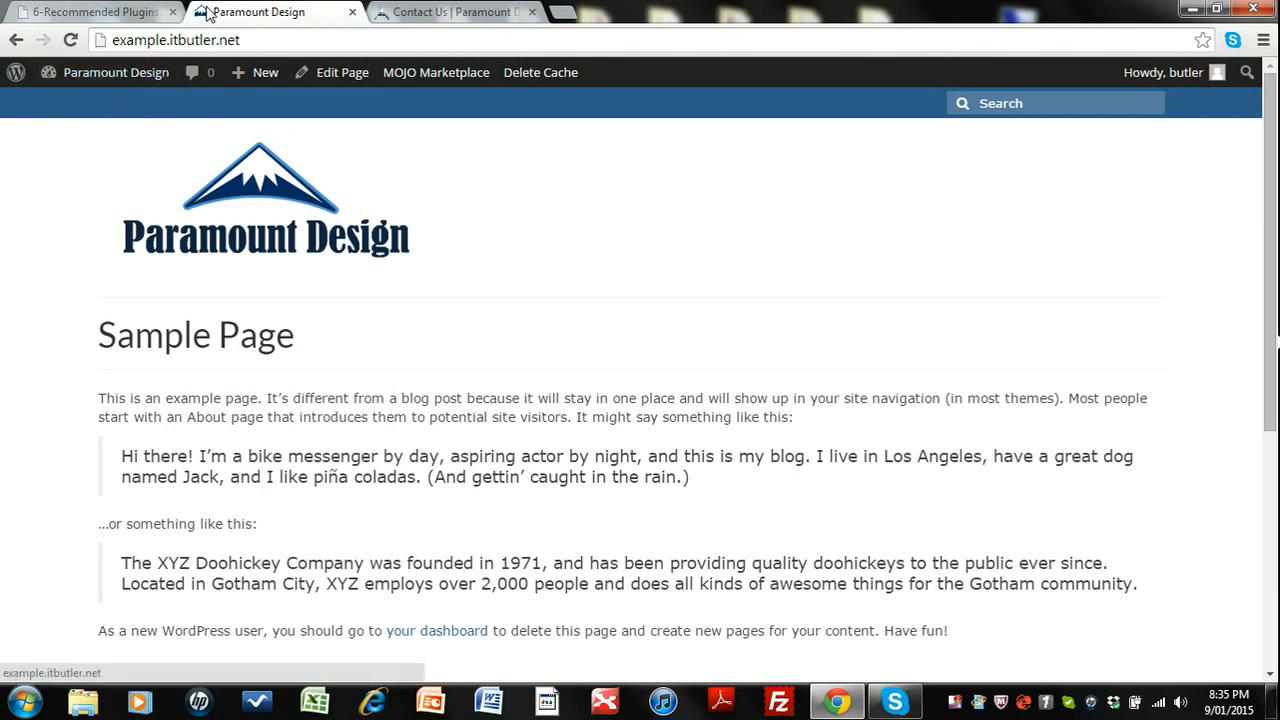
Search the plugin directory for shortcodes ultimate, then install and activate the Shortcodes Ultimate plugin.
mouse_move(79, 87)
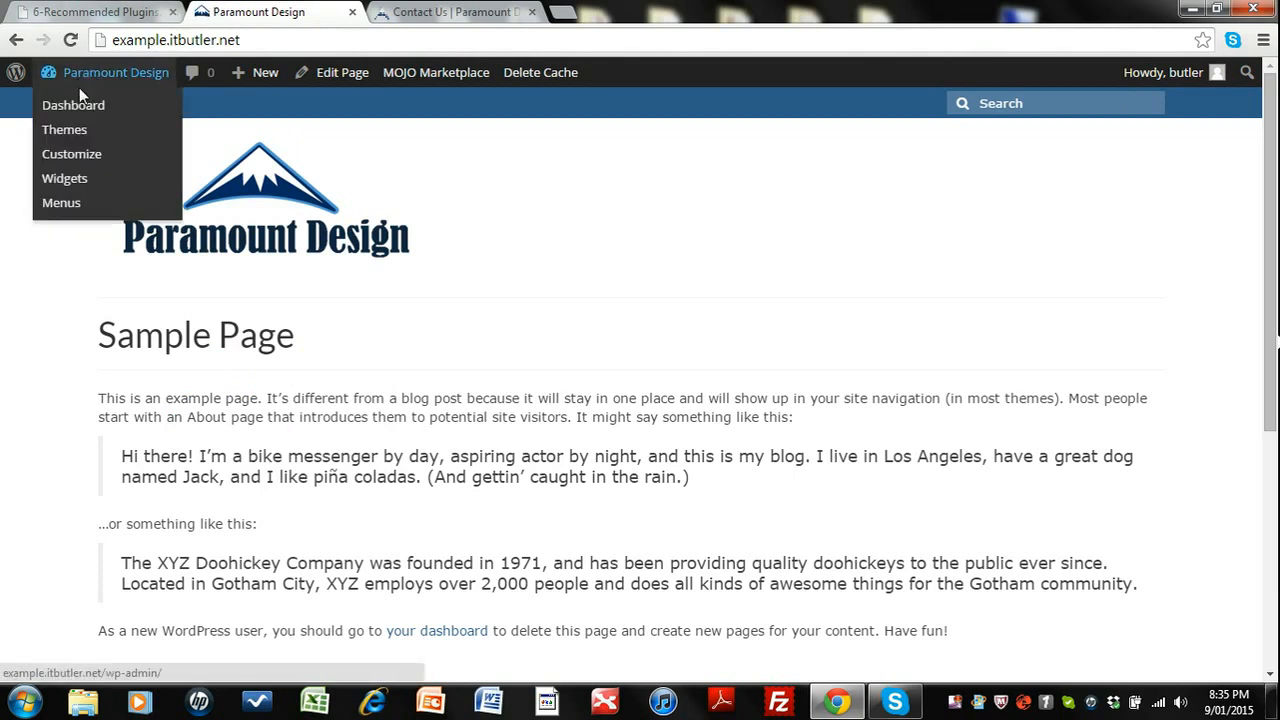
left_click(88, 110)
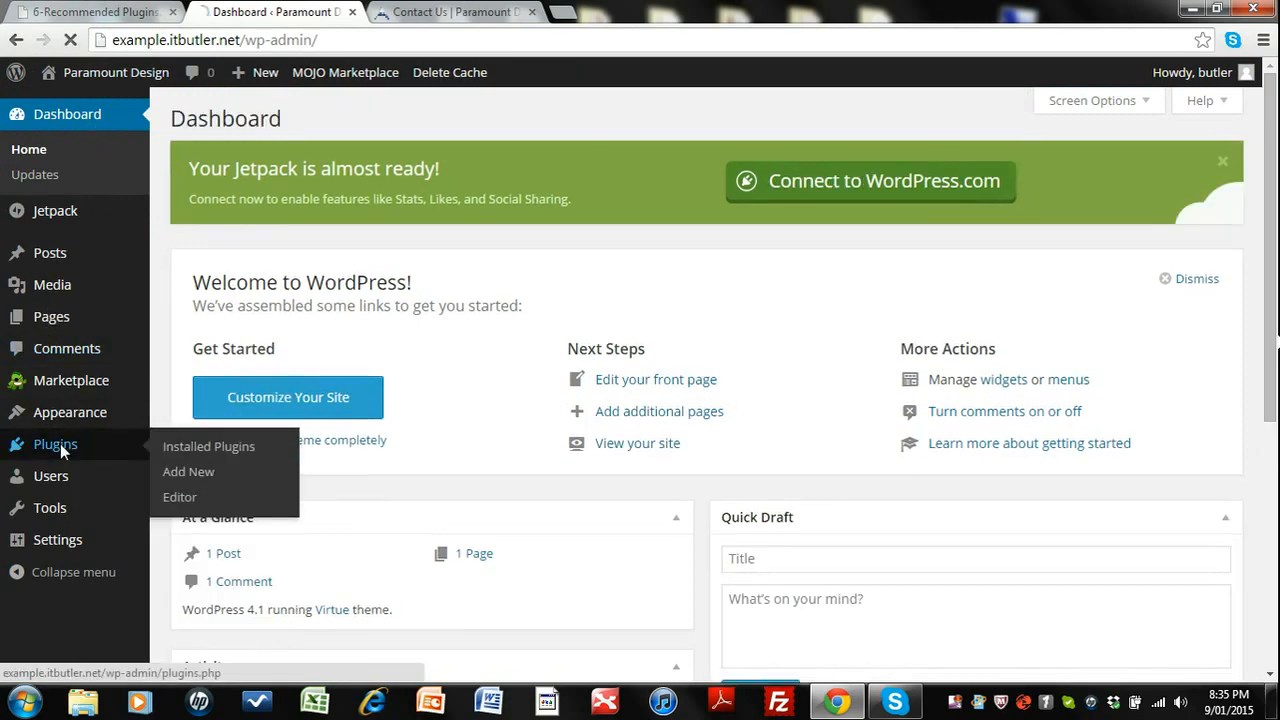
left_click(60, 443)
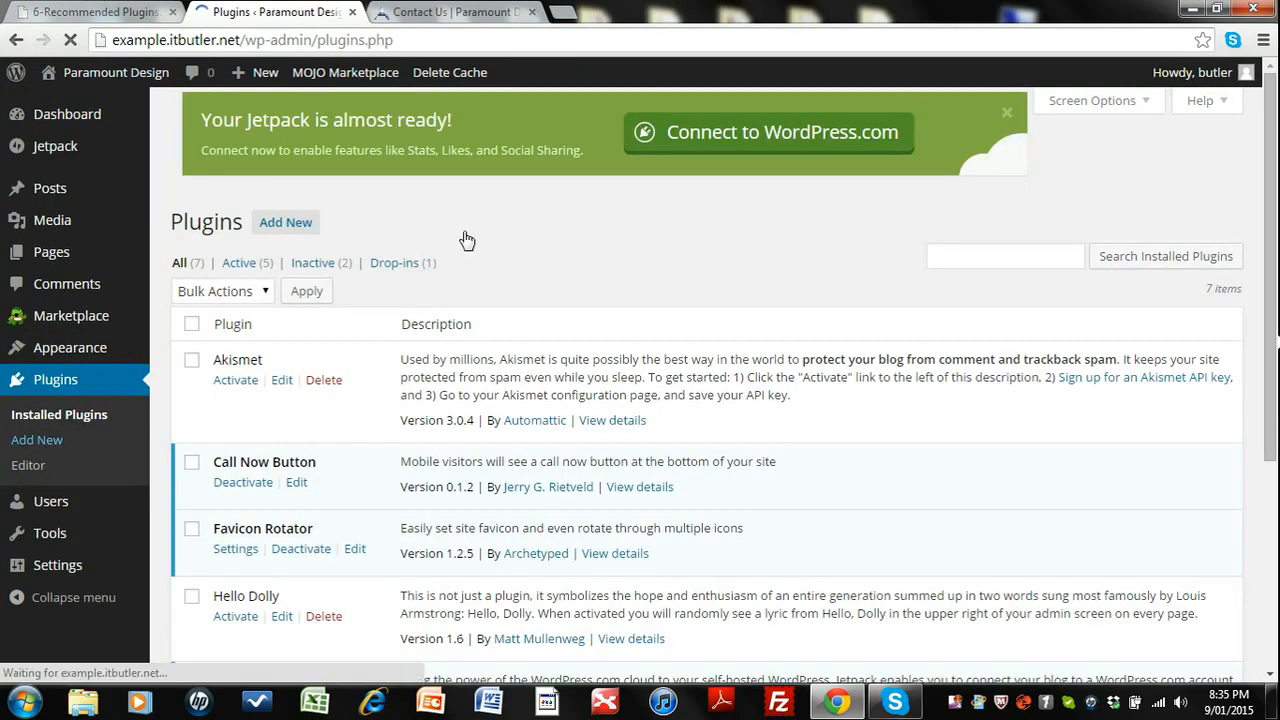
left_click(297, 119)
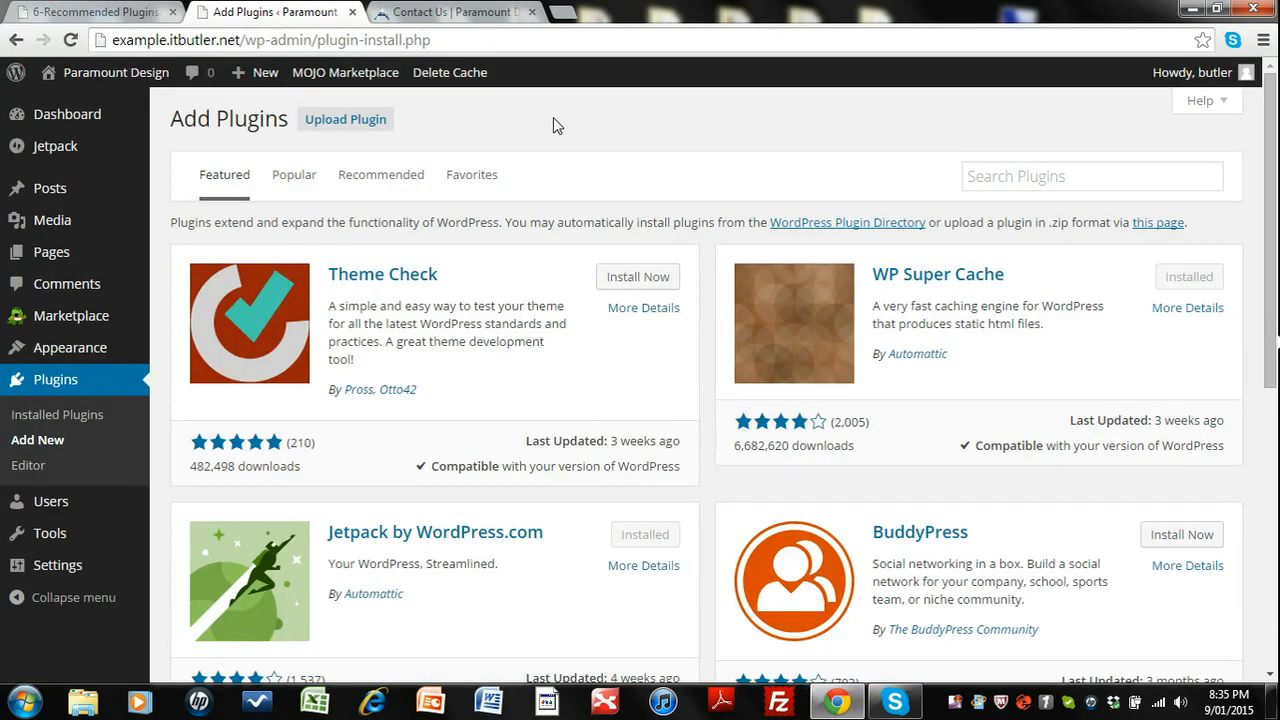
left_click(1036, 178)
type("s")
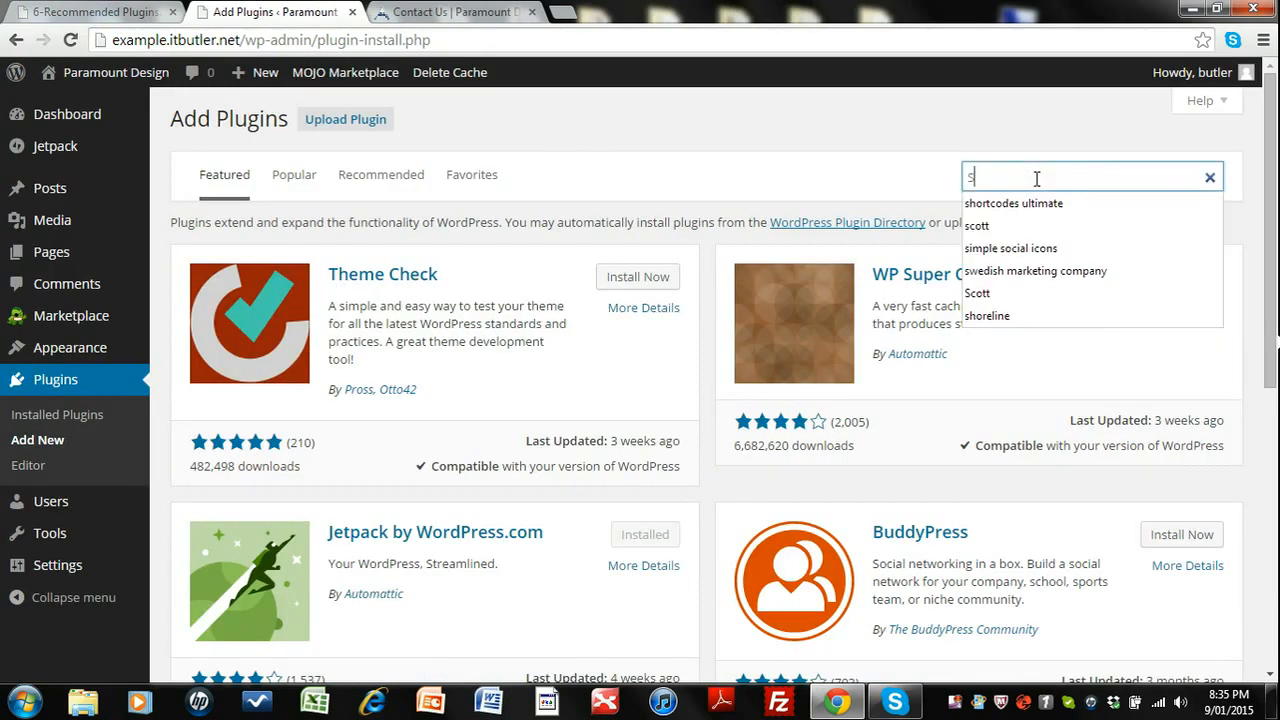
left_click(1035, 206)
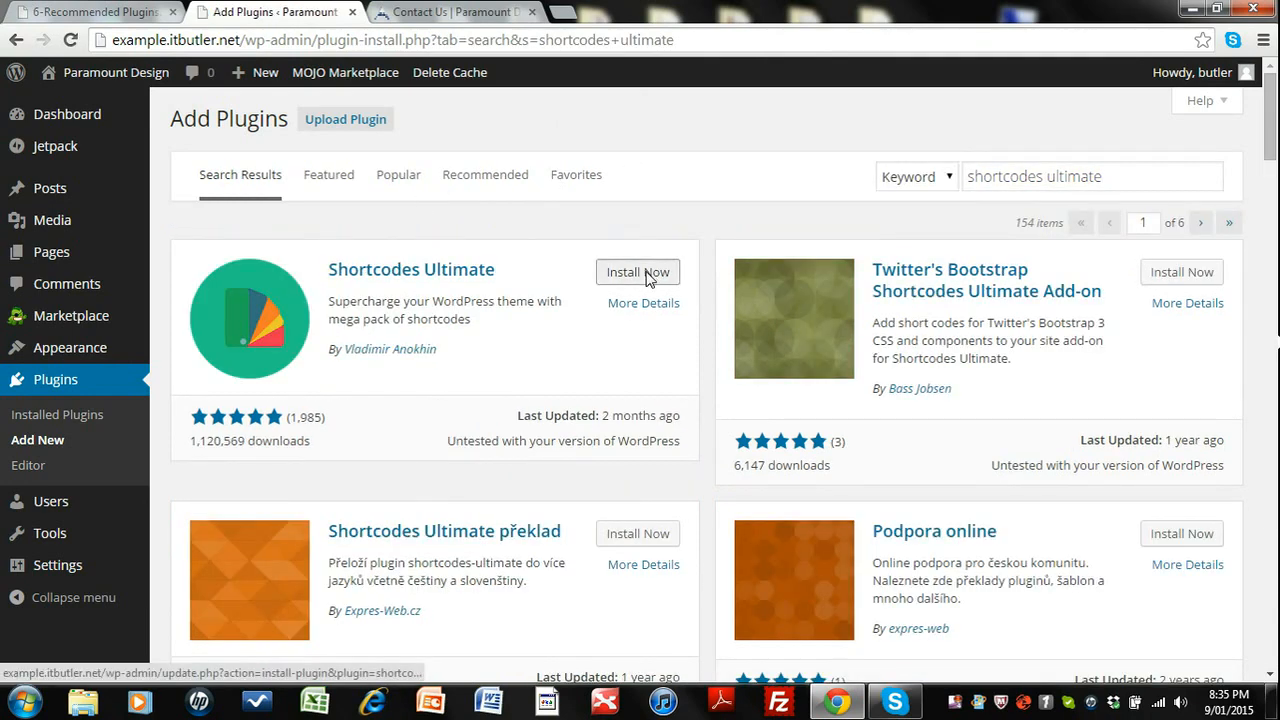
left_click(652, 271)
left_click(678, 158)
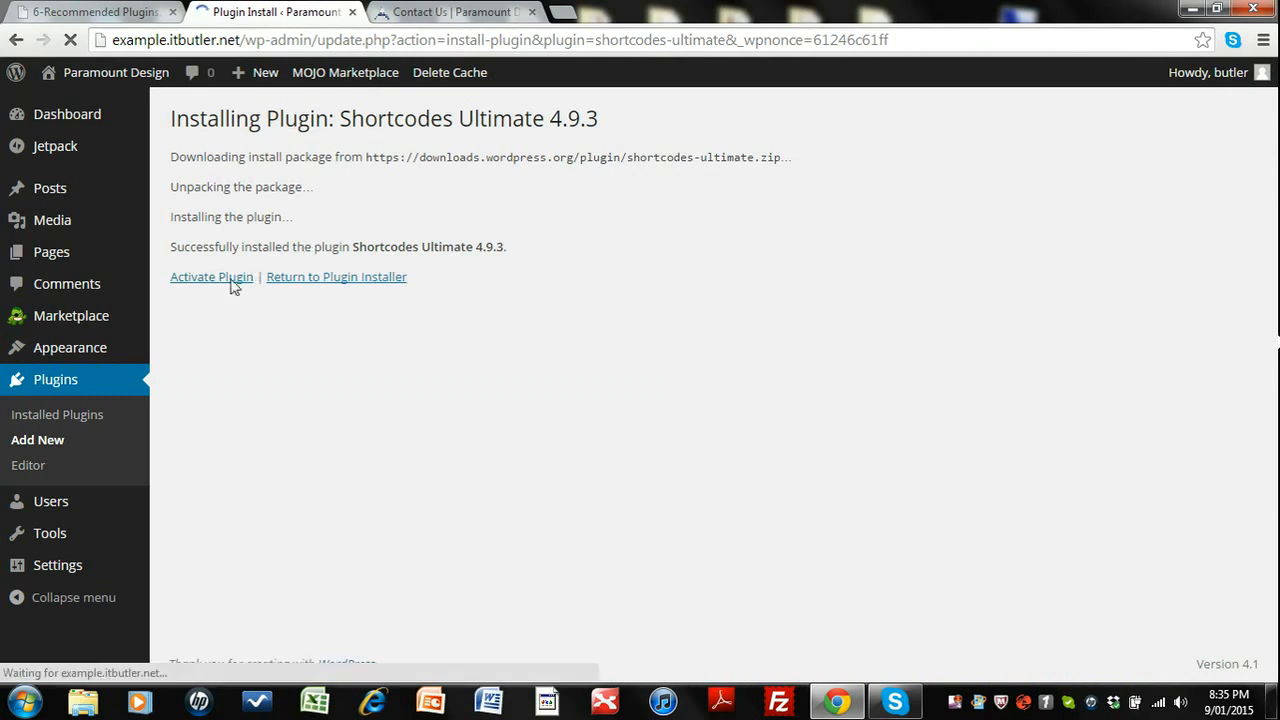
left_click(225, 284)
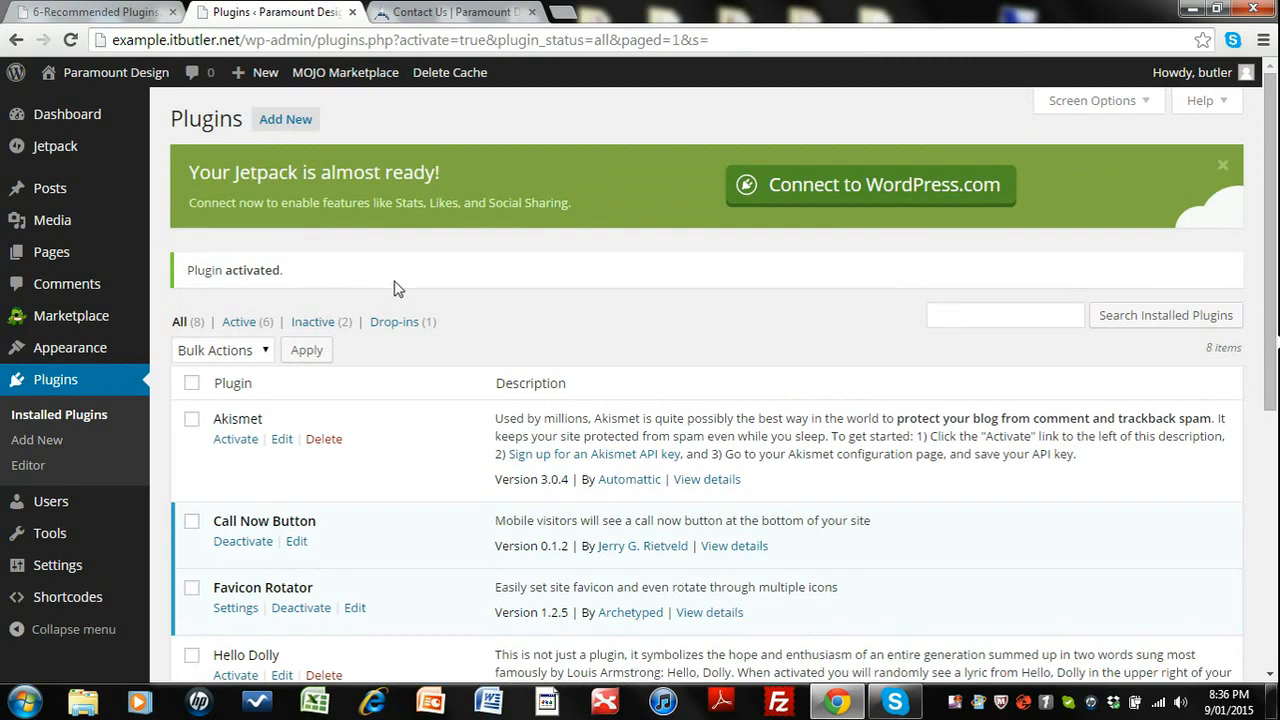
Search the plugin directory for visual form builder, then install and activate the Visual Form Builder plugin.
left_click(286, 120)
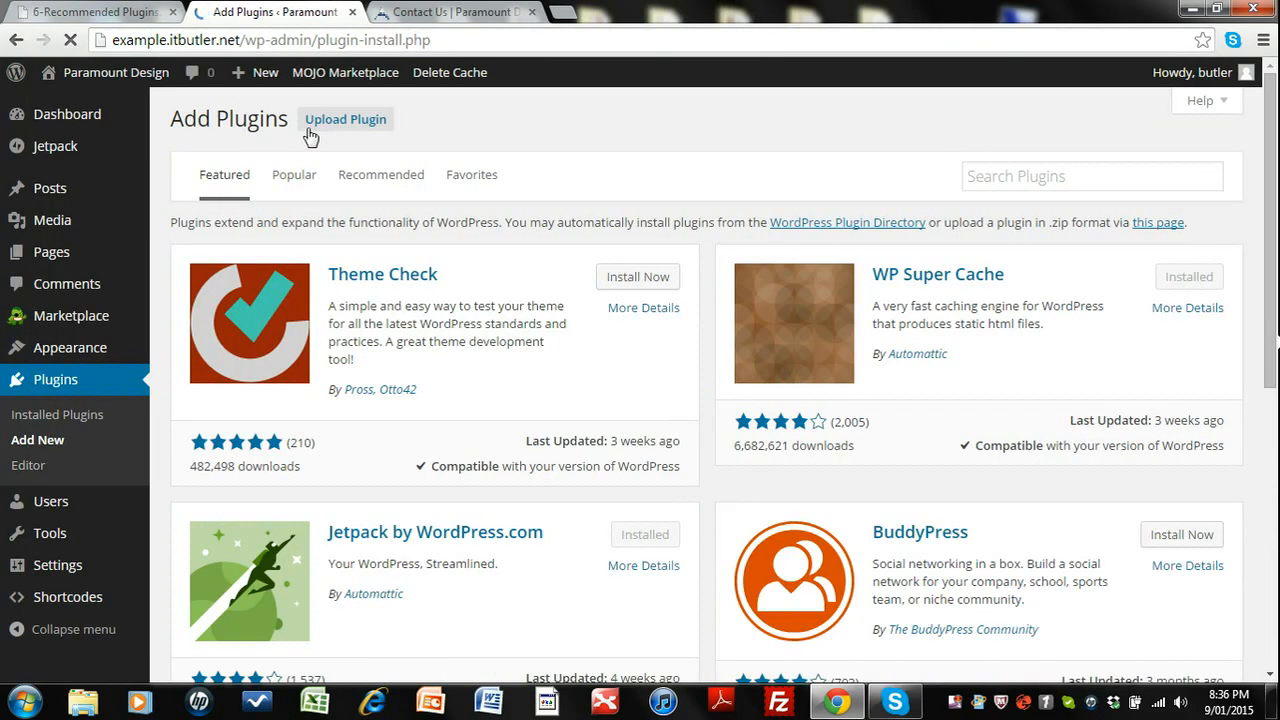
left_click(986, 177)
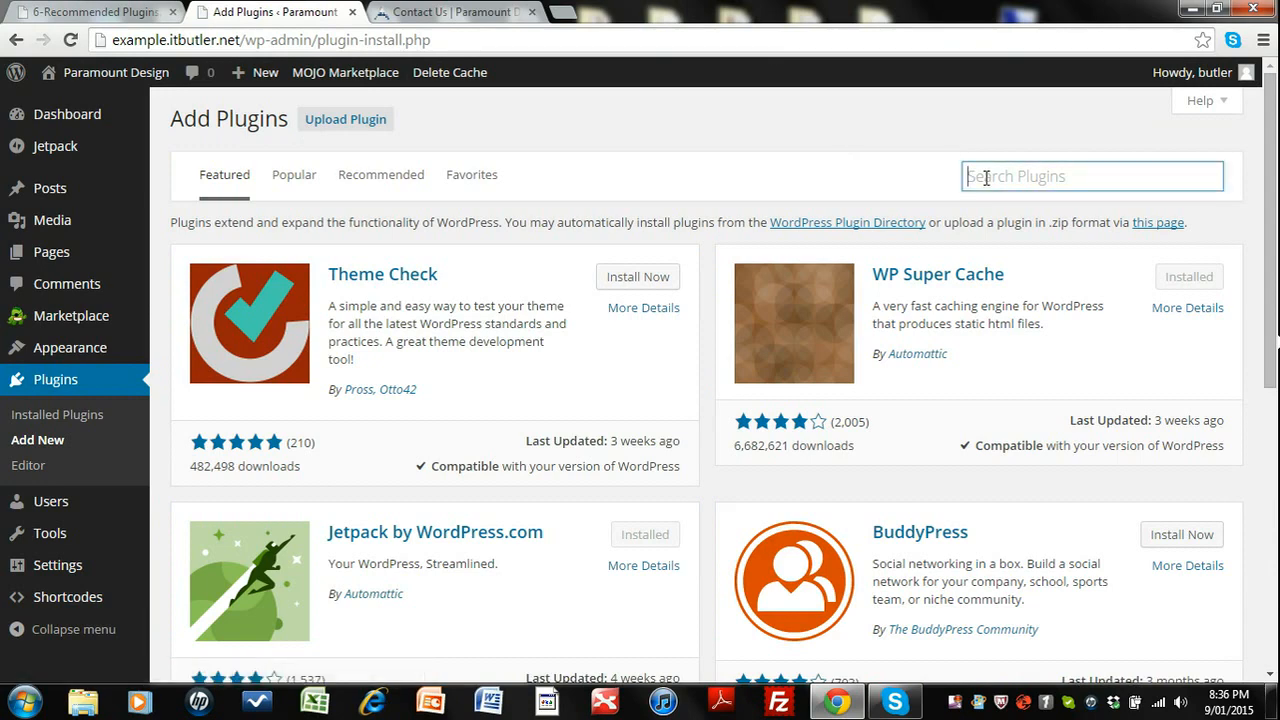
type("vis")
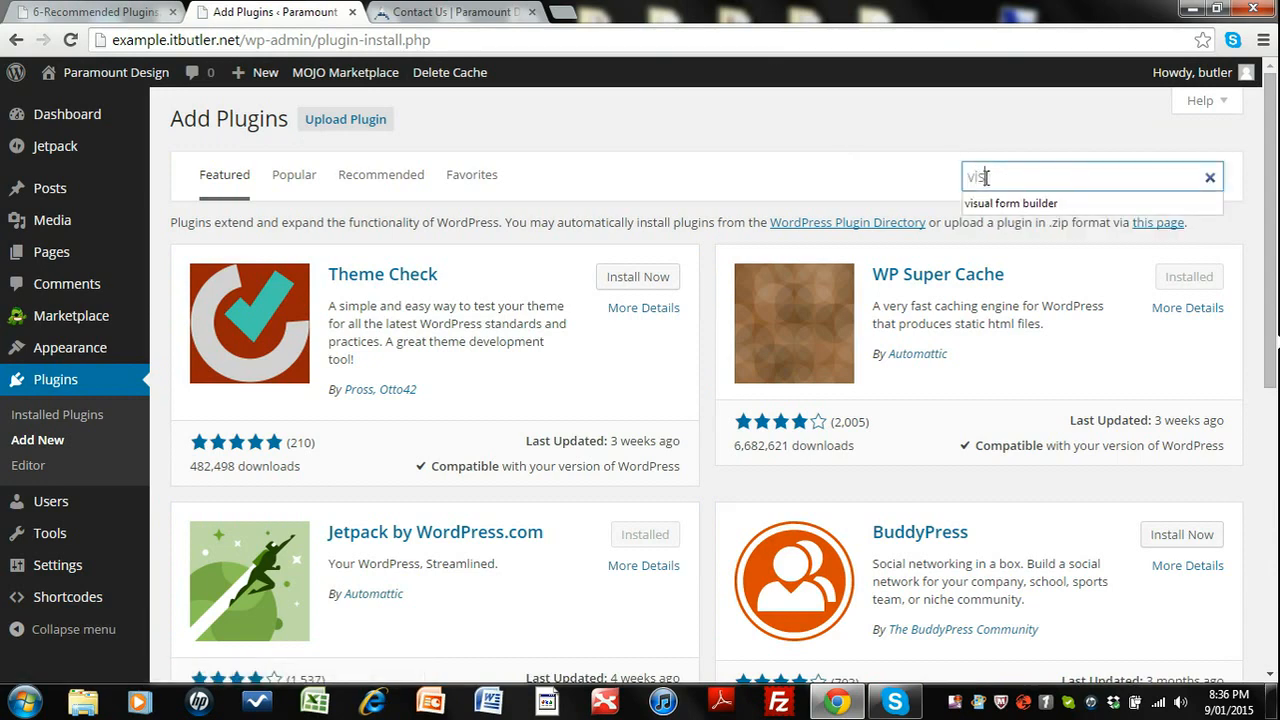
left_click(1007, 206)
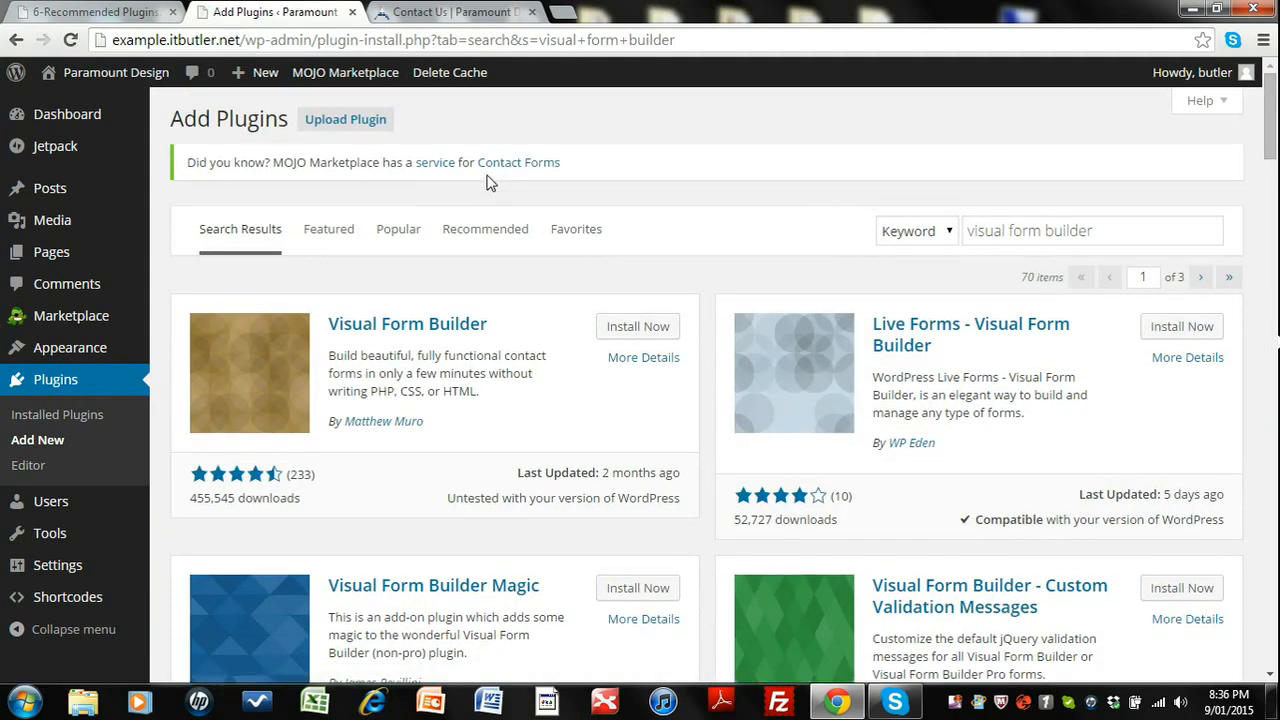
left_click(632, 332)
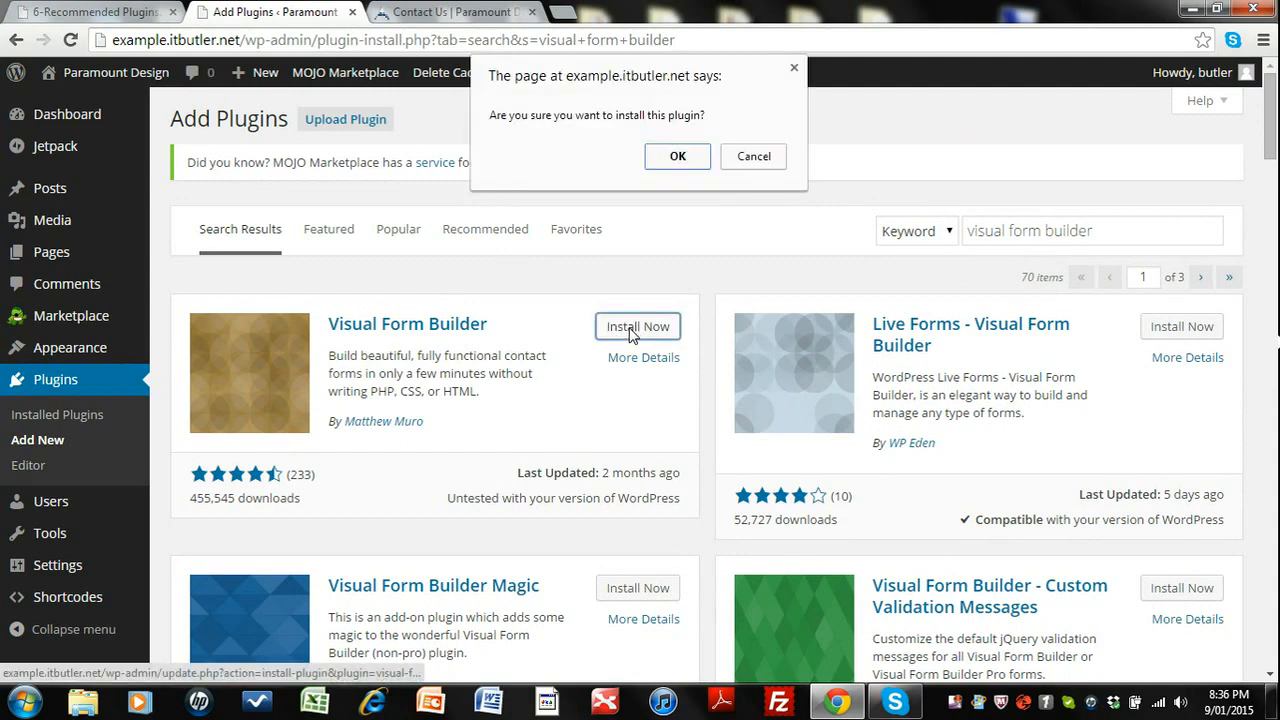
left_click(678, 157)
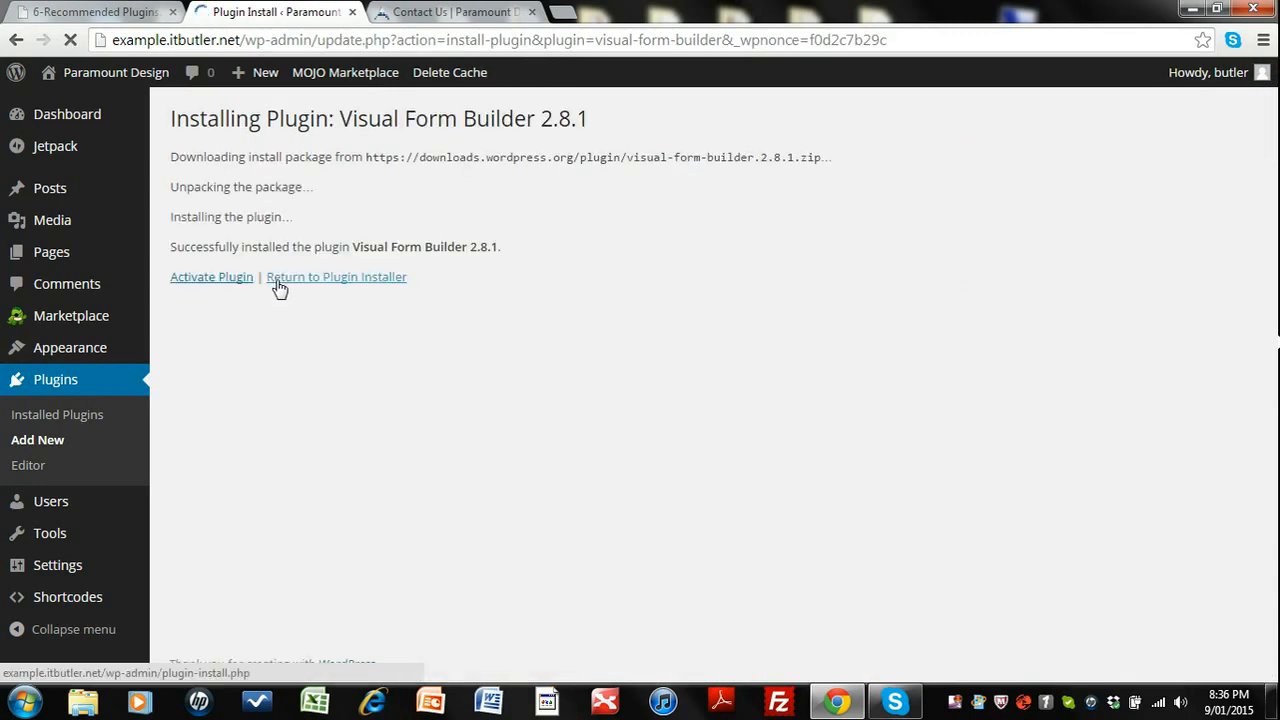
left_click(205, 279)
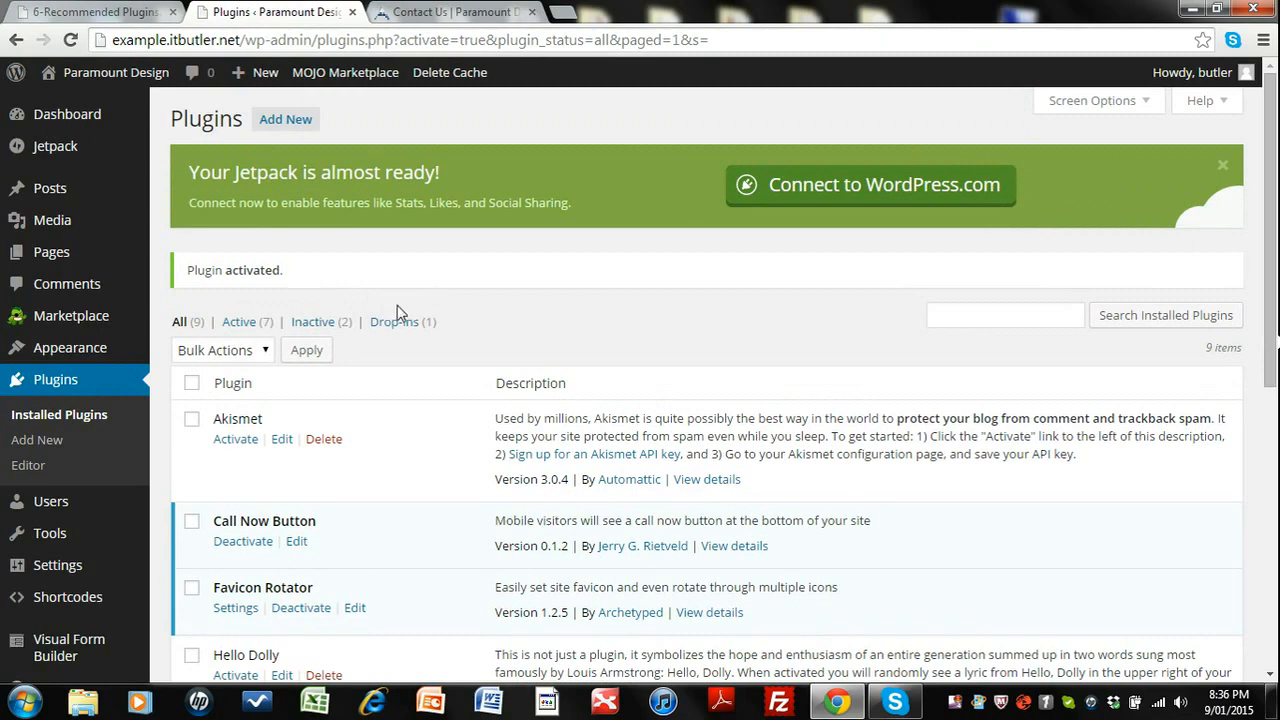
Search the plugin directory for wordpress seo, then install and activate the WordPress SEO by Yoast plugin.
left_click(278, 122)
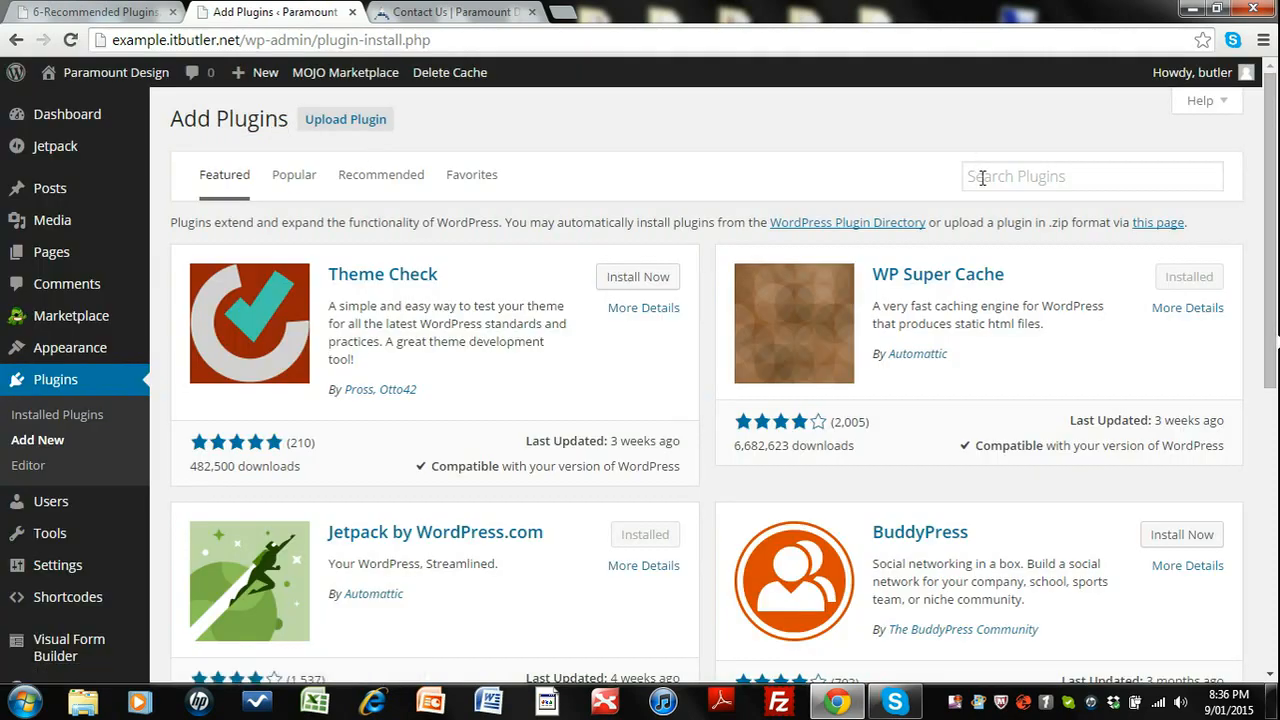
left_click(982, 177)
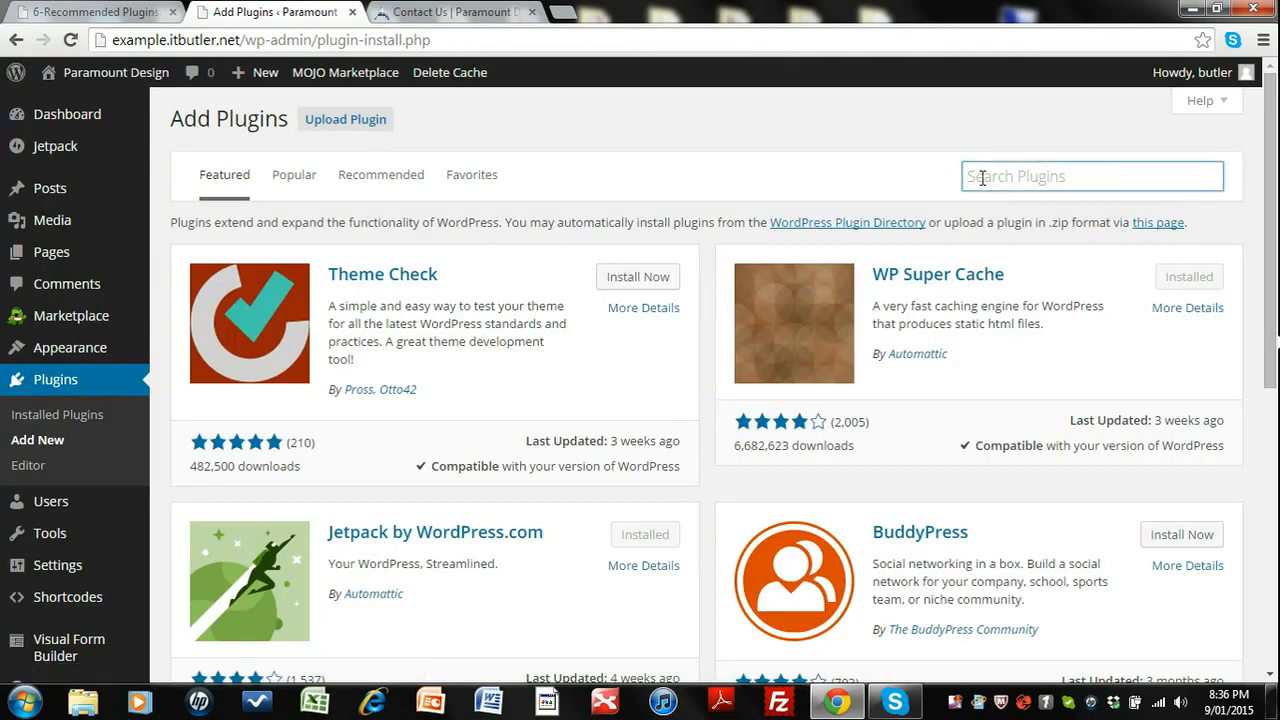
type("wordfence")
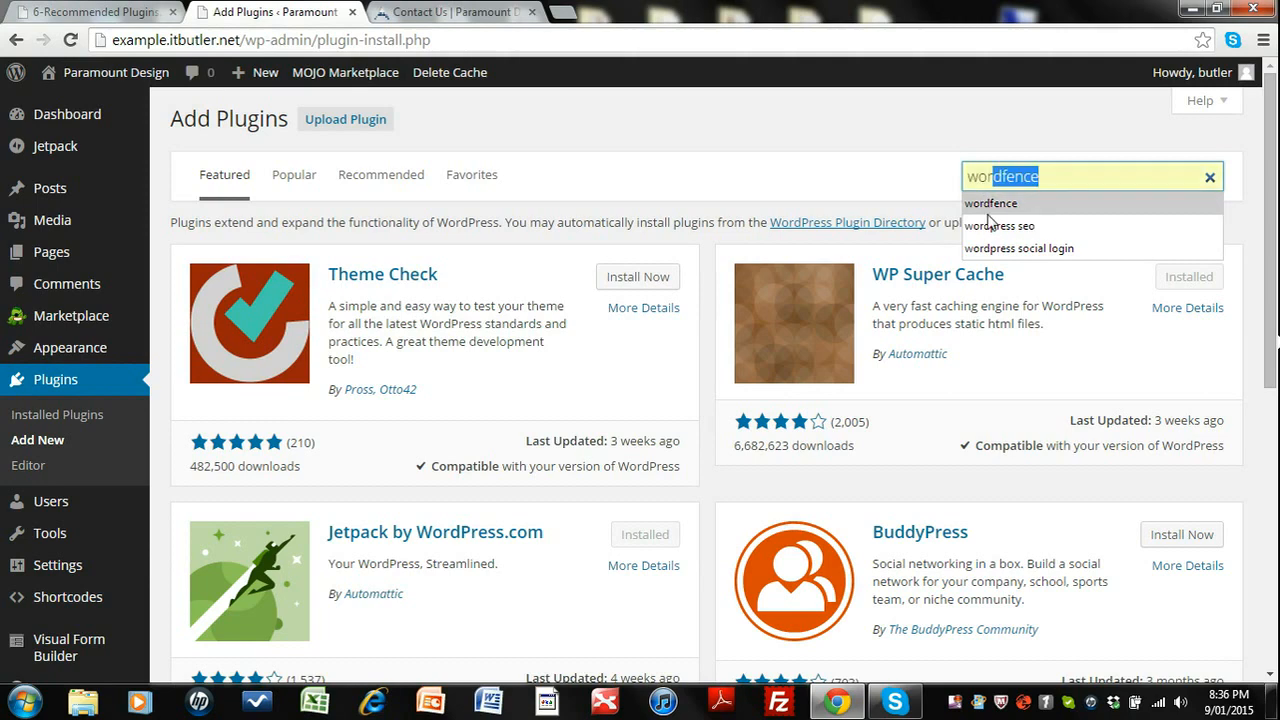
left_click(995, 226)
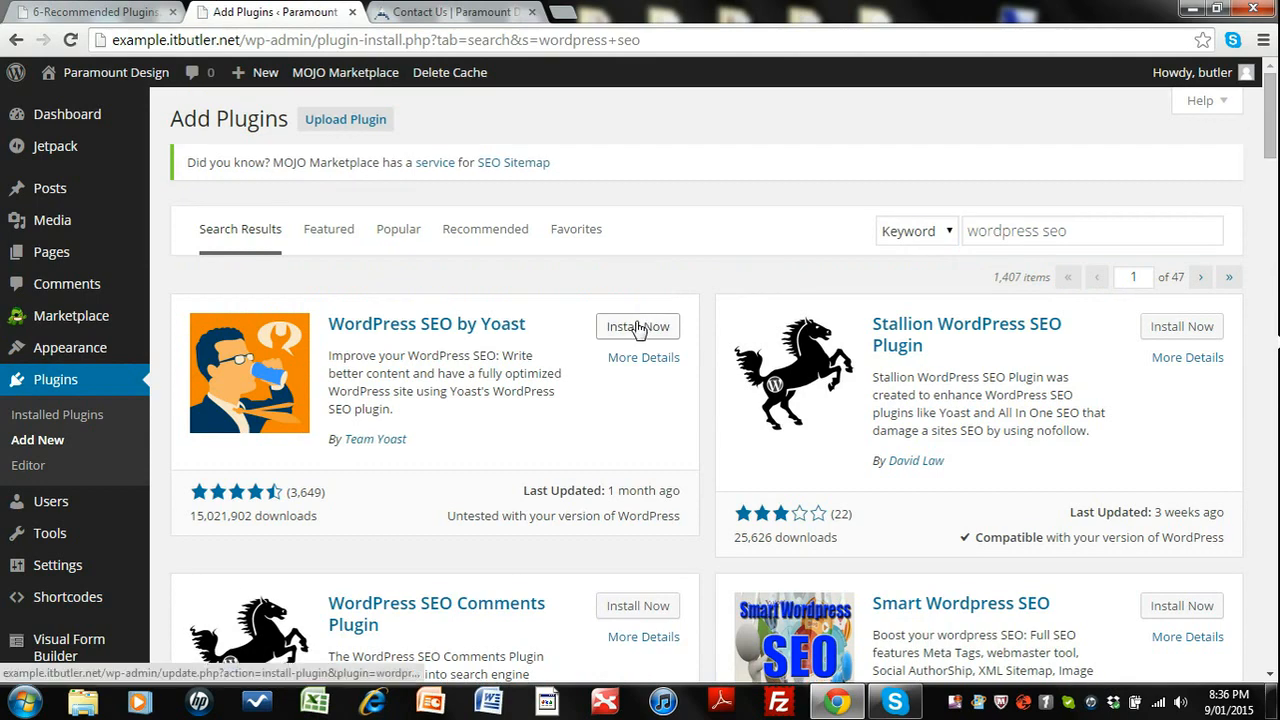
left_click(630, 330)
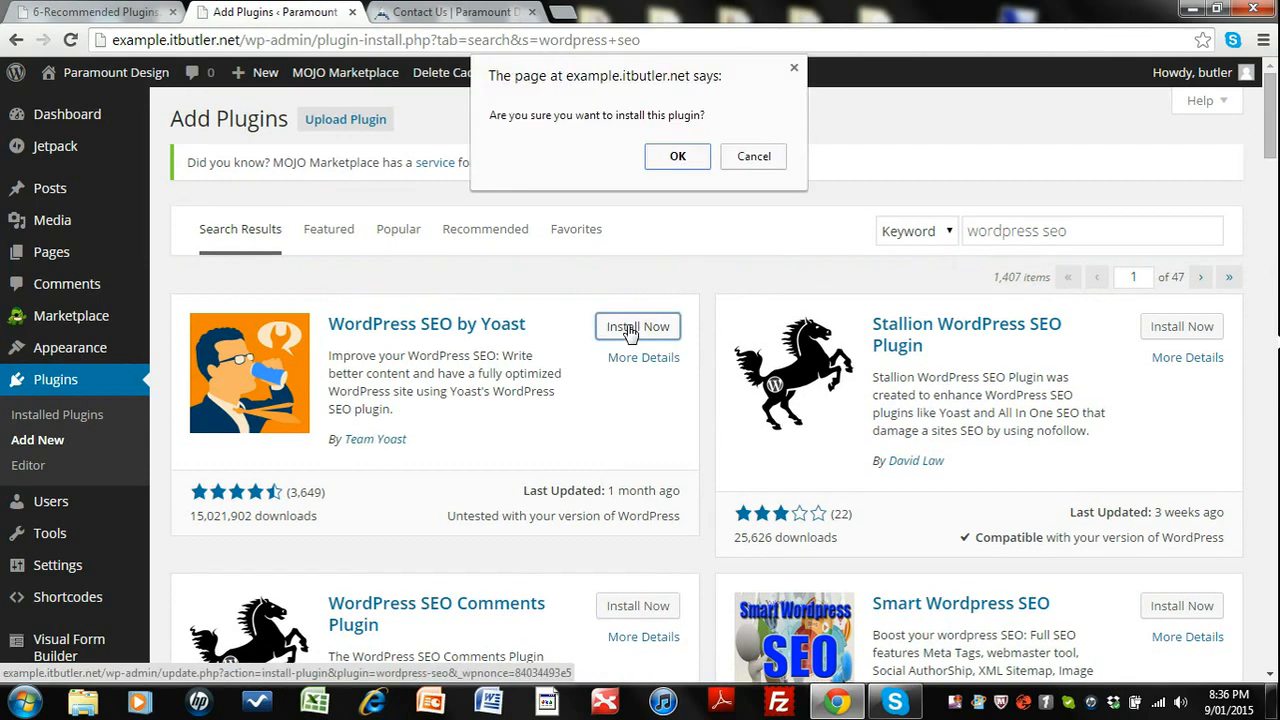
left_click(679, 157)
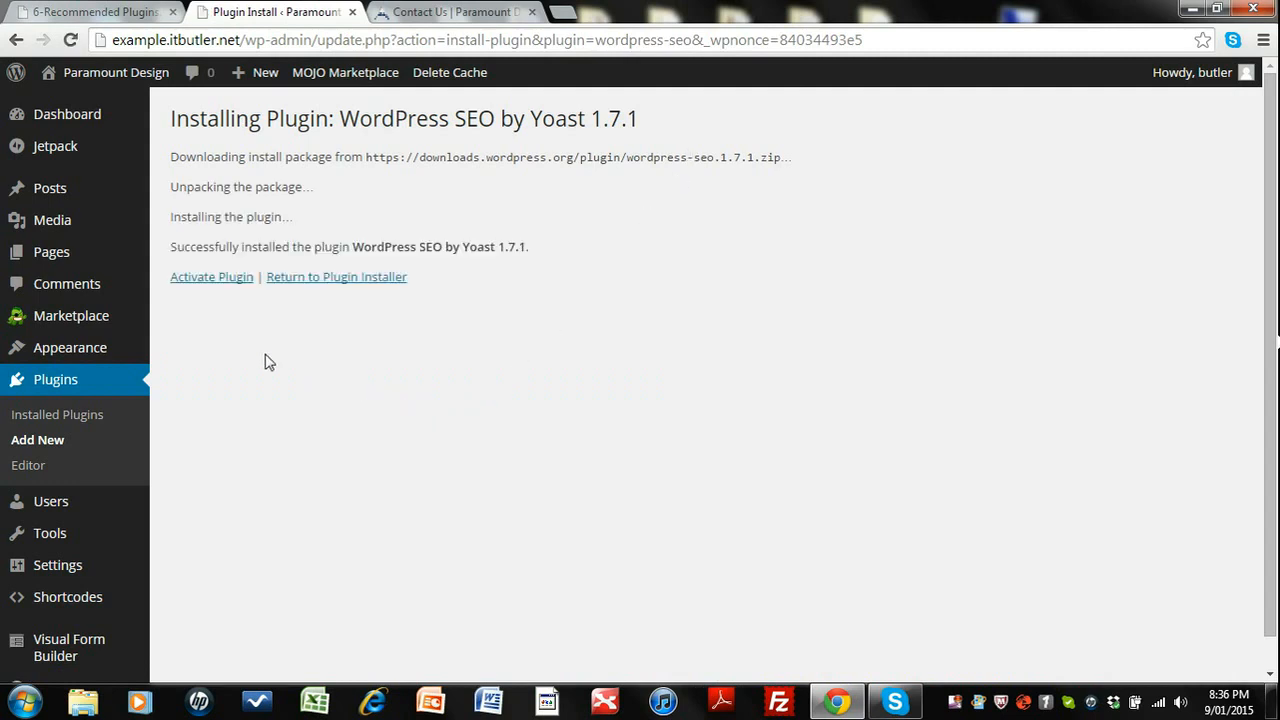
left_click(218, 282)
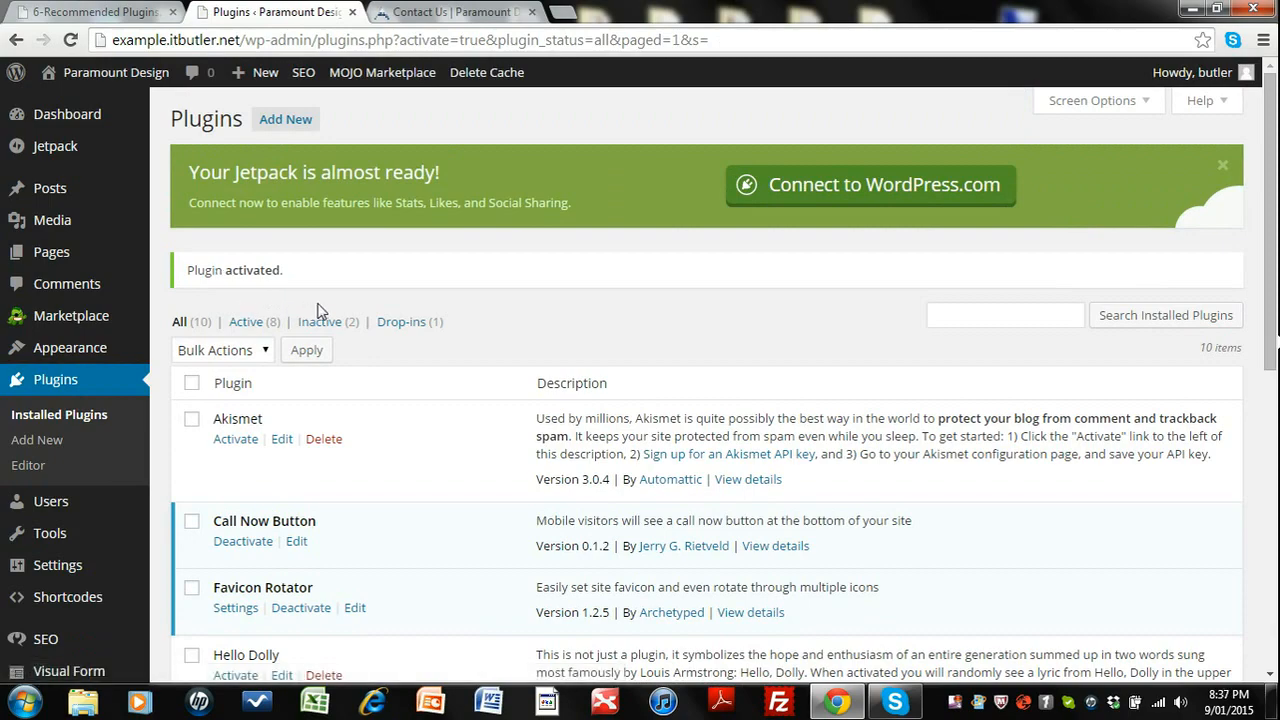
Search the plugin directory for simple social icons, then install and activate the Simple Social Icons plugin.
scroll(430, 322, "down", 2)
scroll(430, 322, "up", 2)
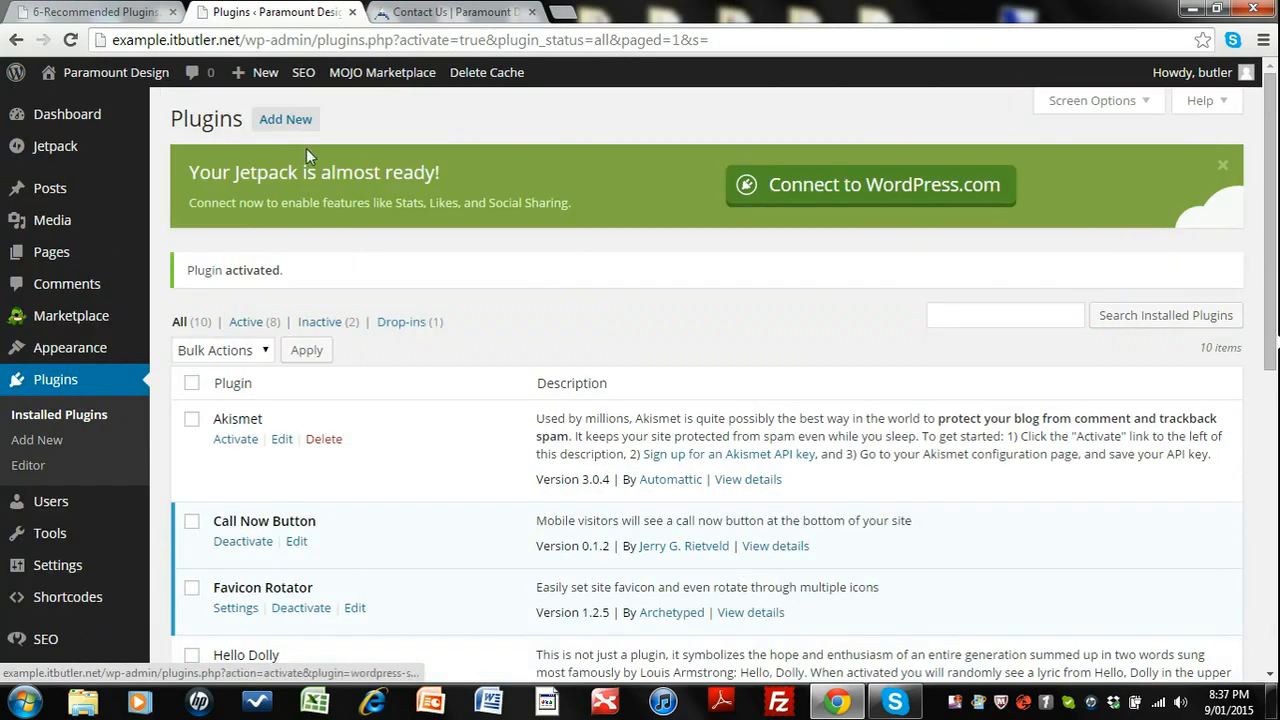
left_click(286, 120)
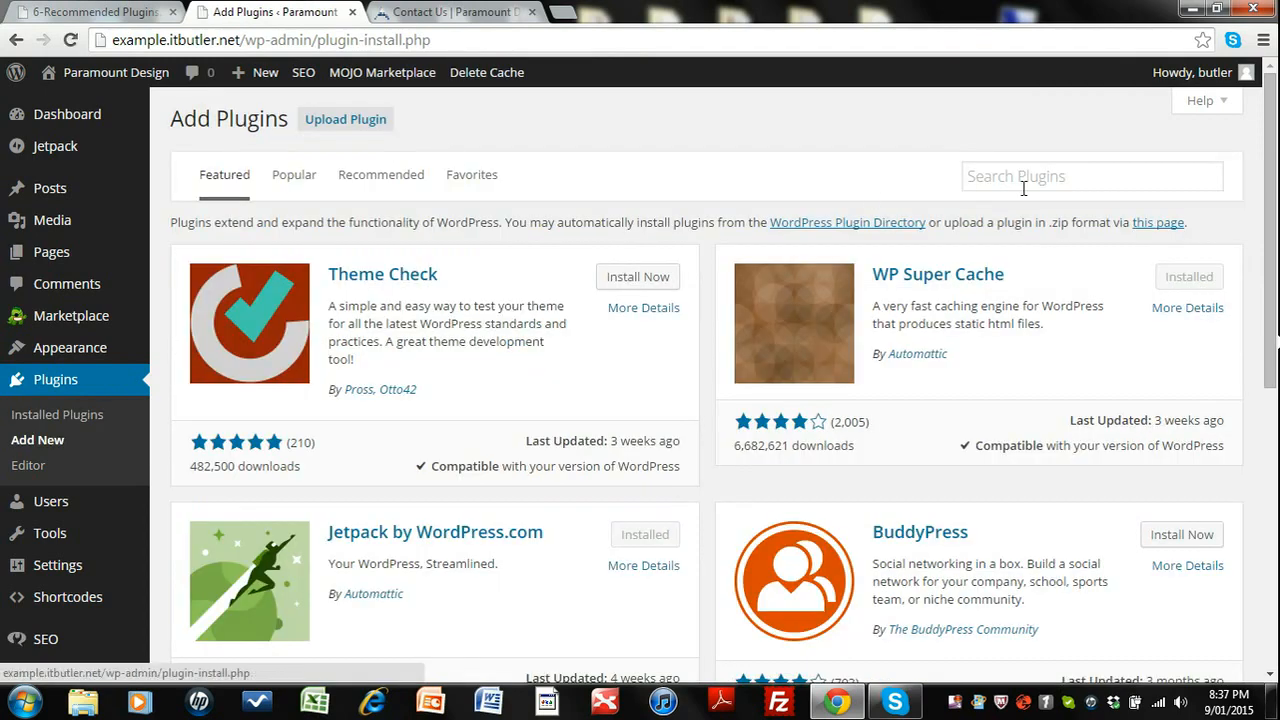
left_click(1035, 186)
type("so")
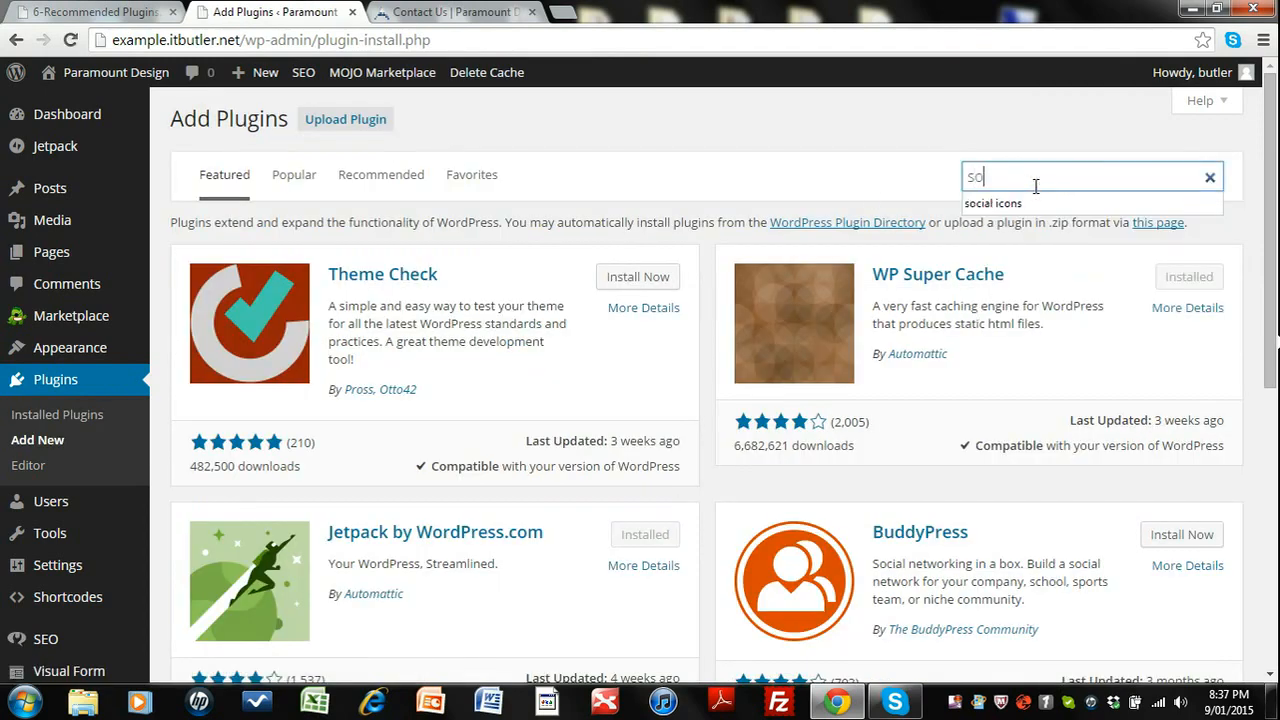
key("BackSpace")
key("BackSpace")
type("sim")
left_click(1035, 206)
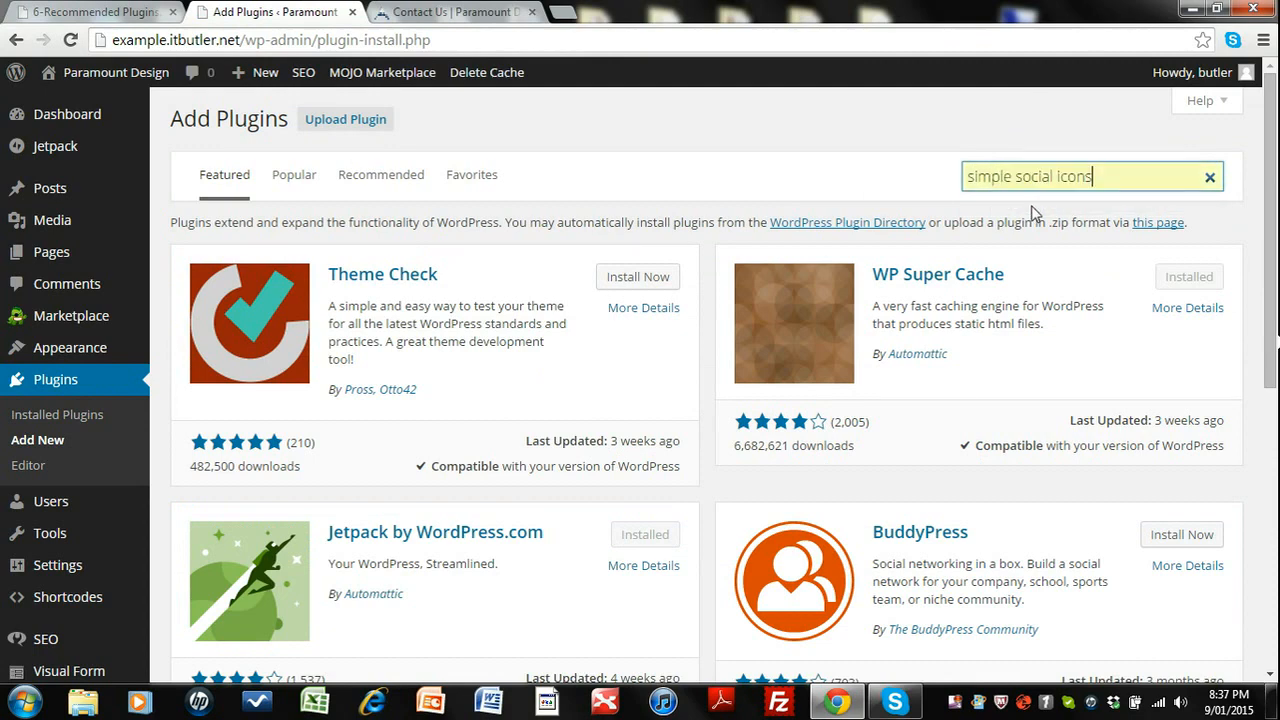
key("Return")
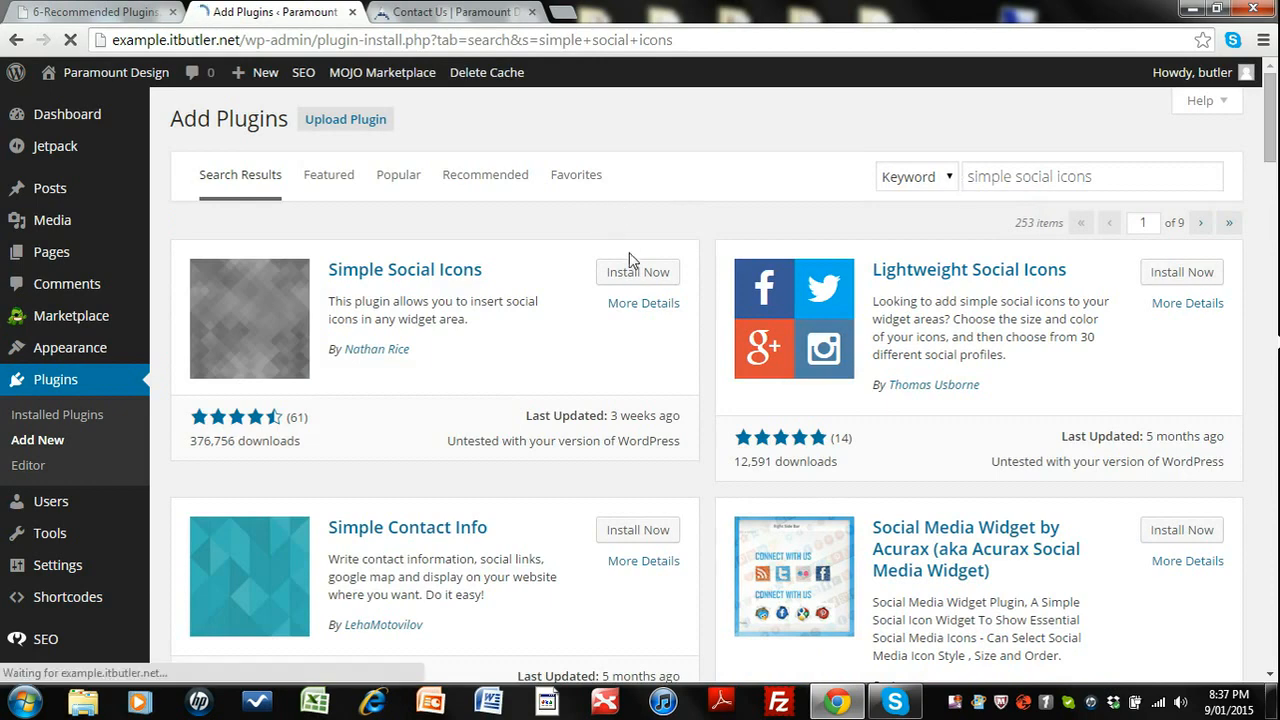
left_click(633, 281)
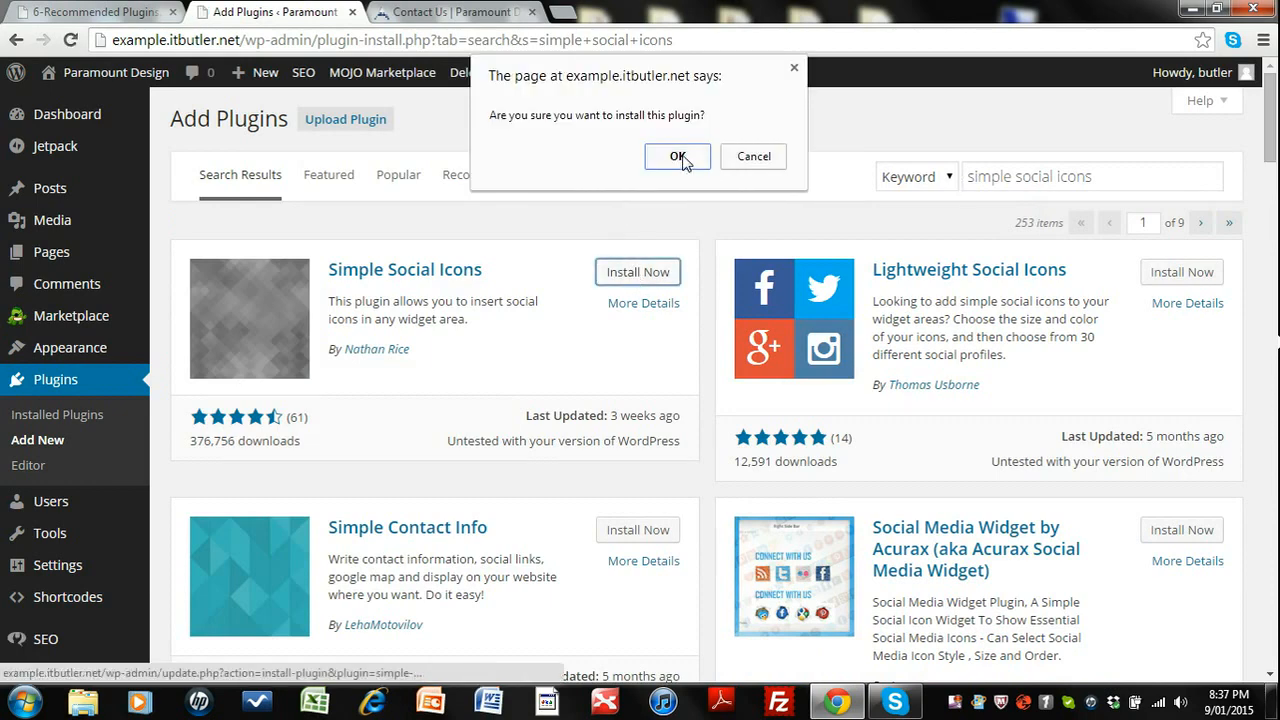
left_click(683, 162)
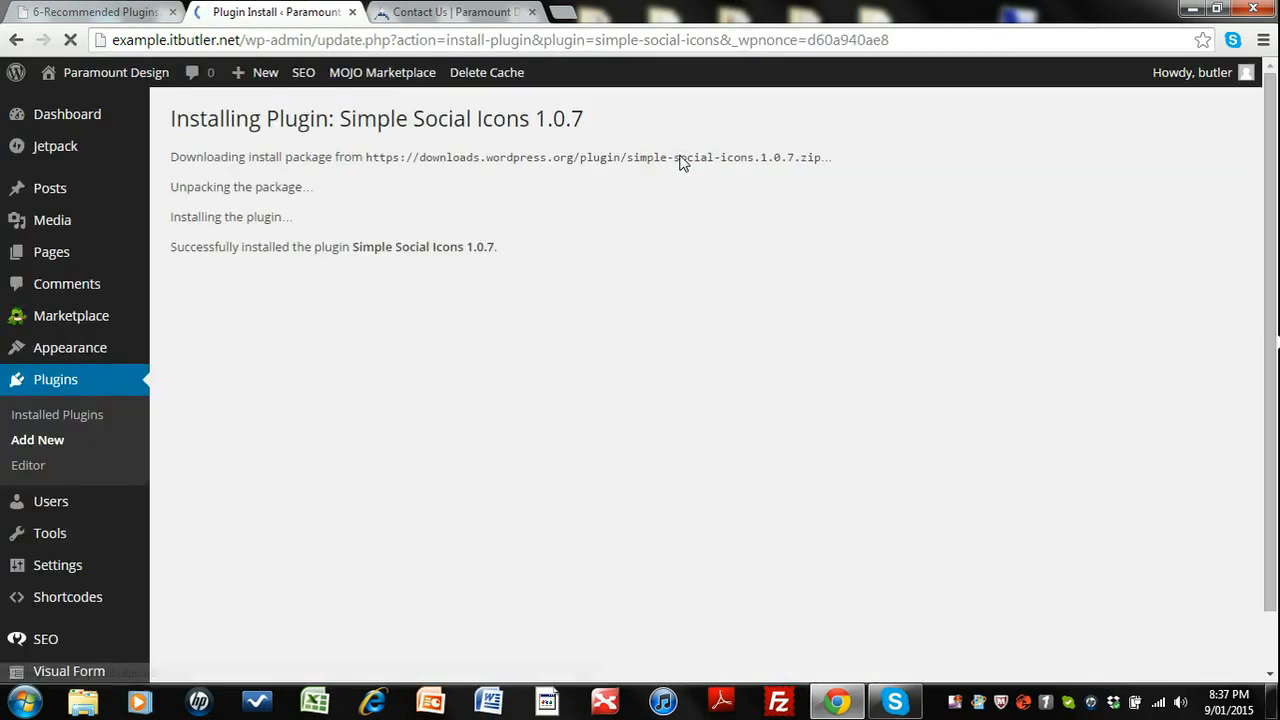
left_click(193, 284)
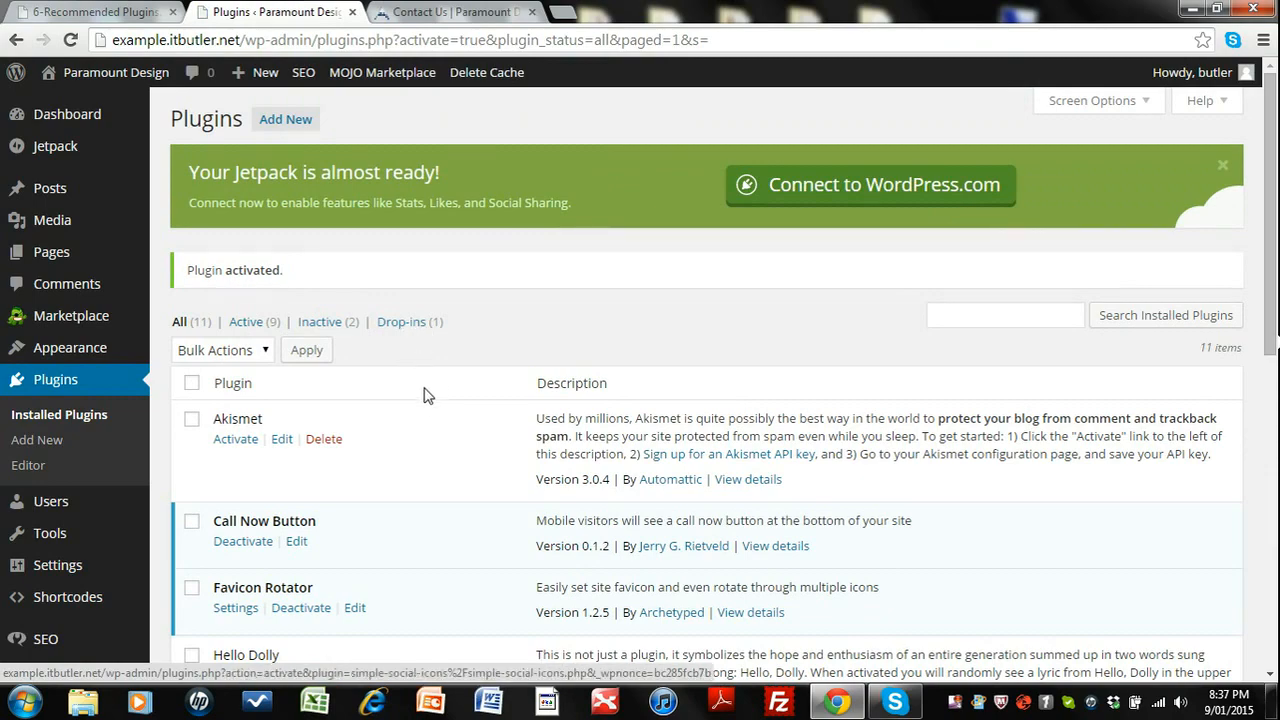
Scroll through the installed plugins list to review which plugins are active.
scroll(466, 371, "down", 6)
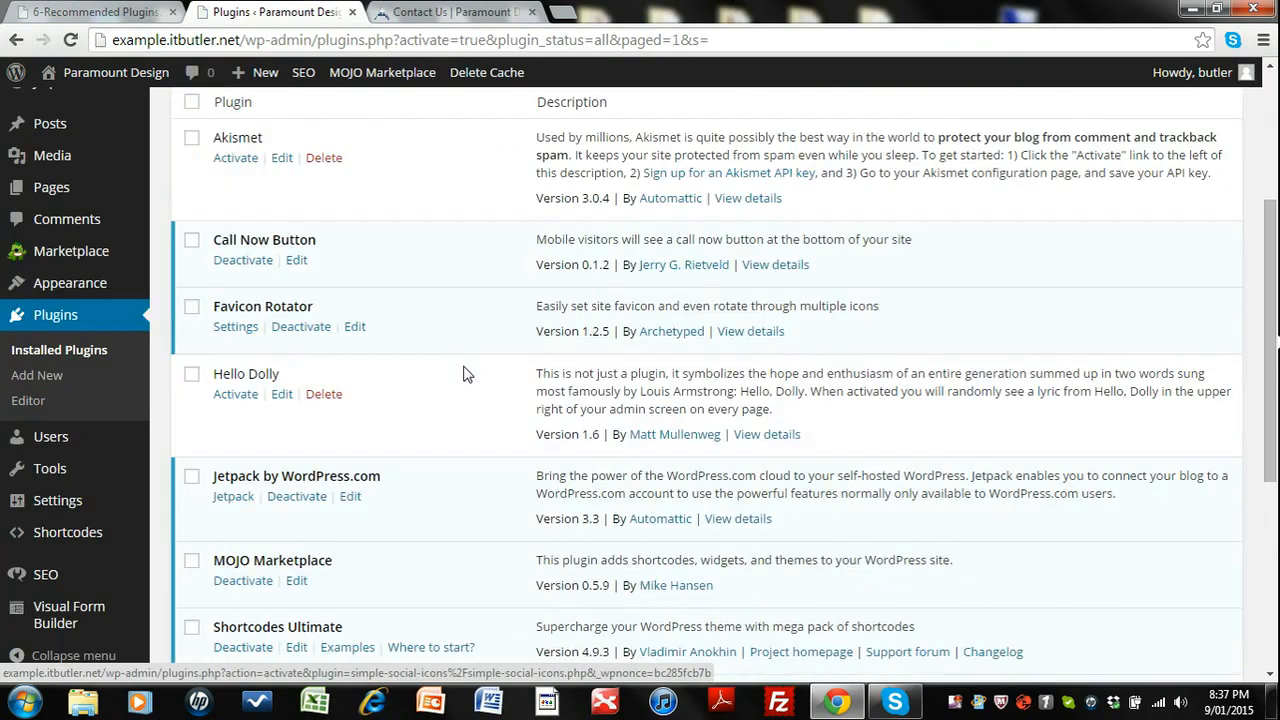
scroll(466, 371, "down", 1)
scroll(466, 371, "up", 3)
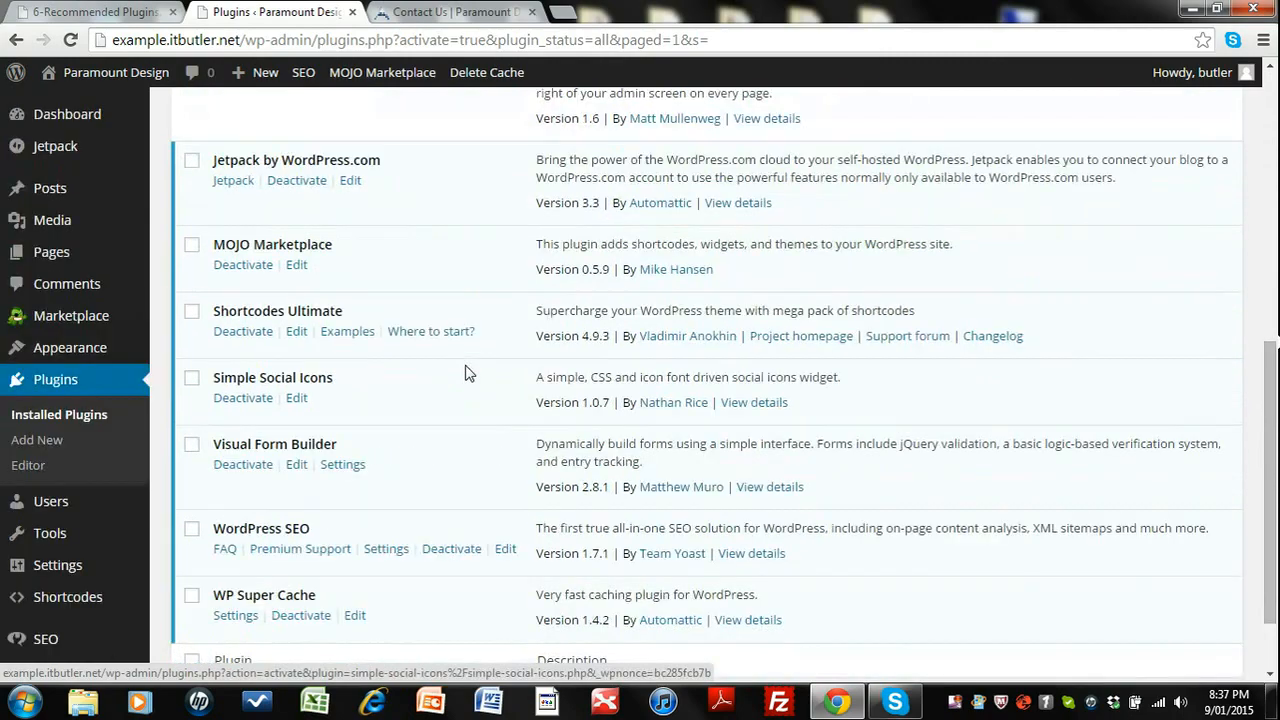
scroll(380, 354, "up", 5)
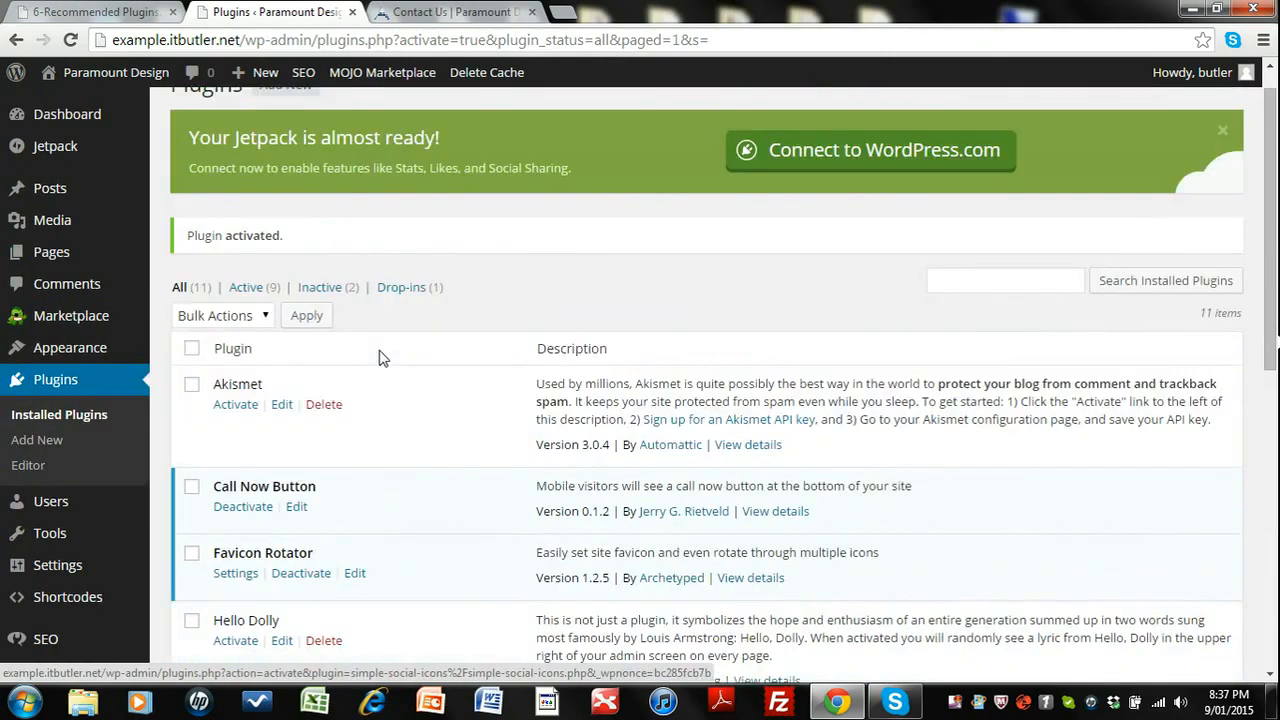